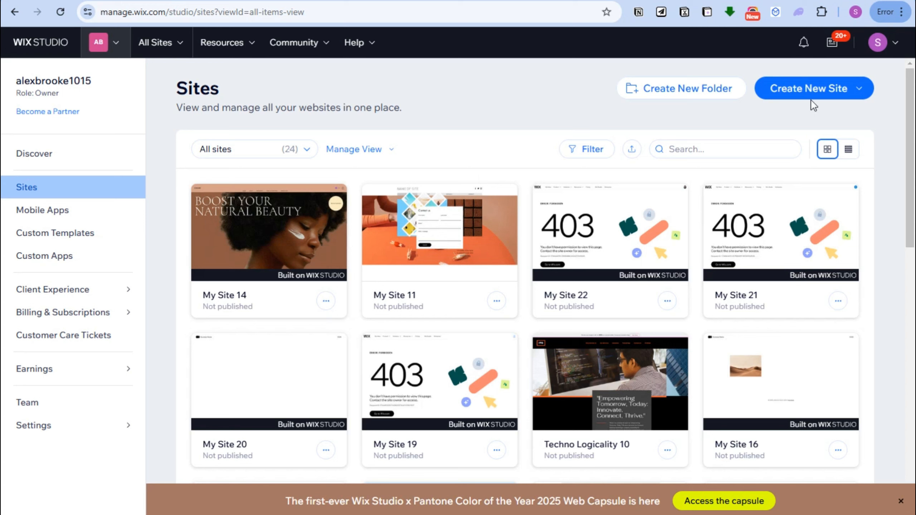
# Start a new site from a Studio template and search the templates for "Skin care products".
pyautogui.click(814, 94)
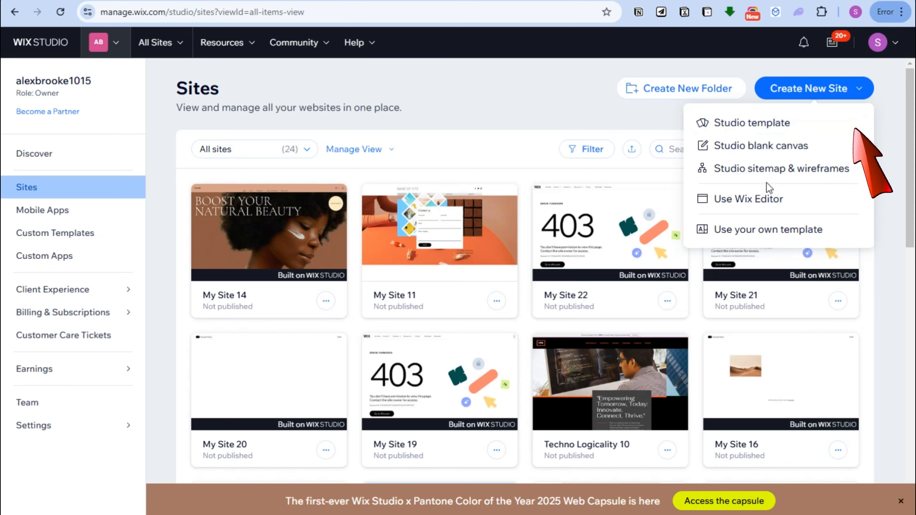
pyautogui.click(764, 127)
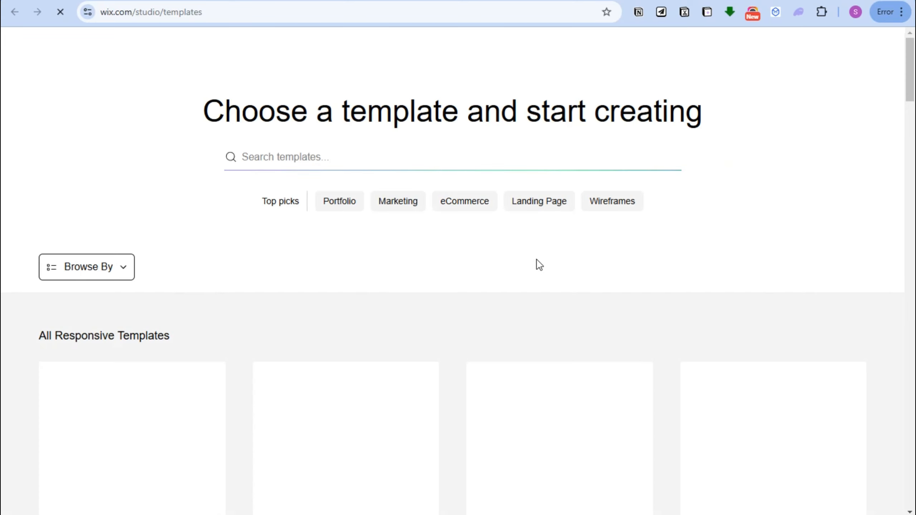
pyautogui.click(390, 163)
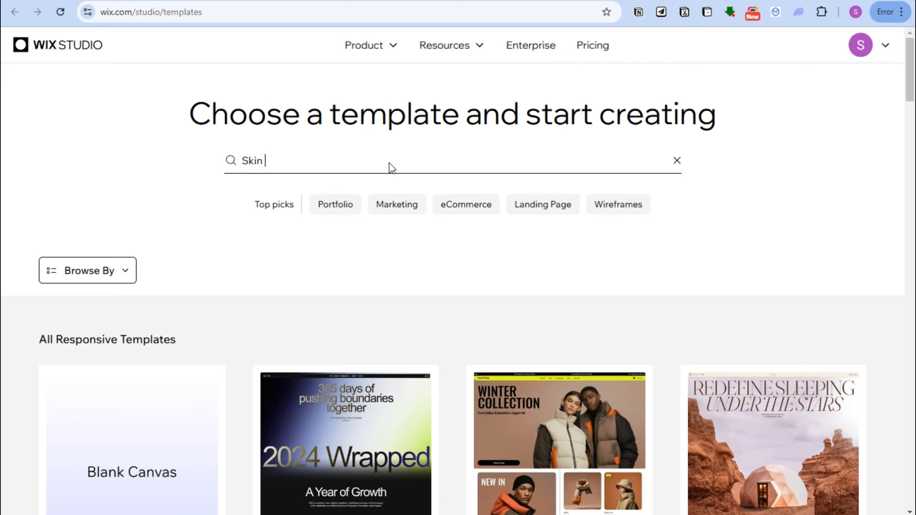
pyautogui.write('Skin care ')
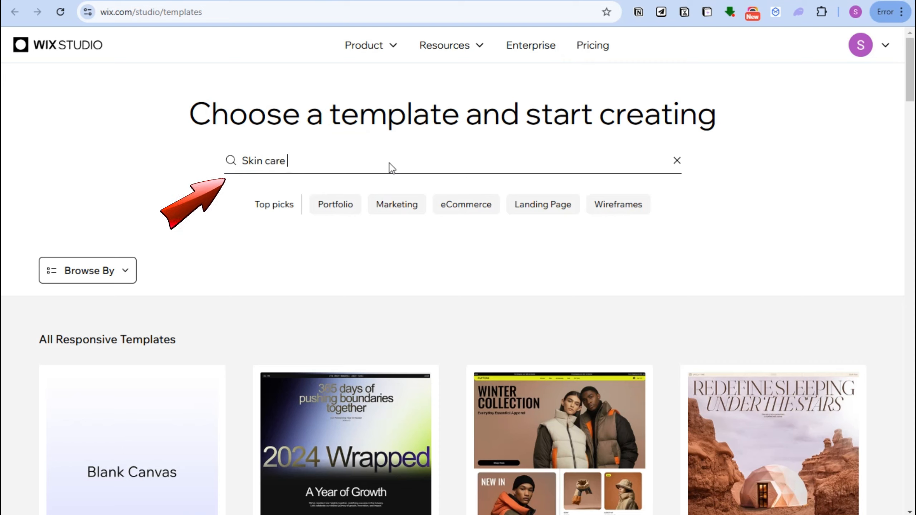
pyautogui.write('products')
pyautogui.press('Return')
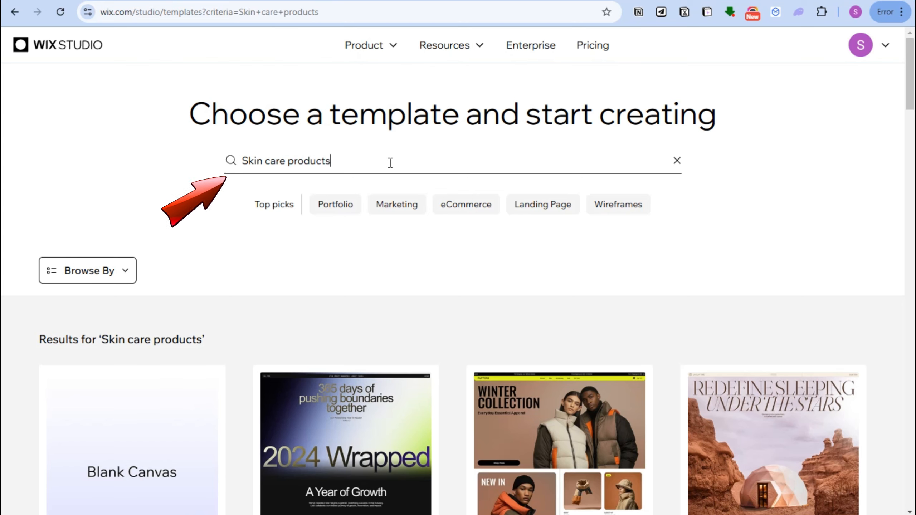
# Open the Online Beauty Store template for editing.
pyautogui.scroll(-6, 393, 238)
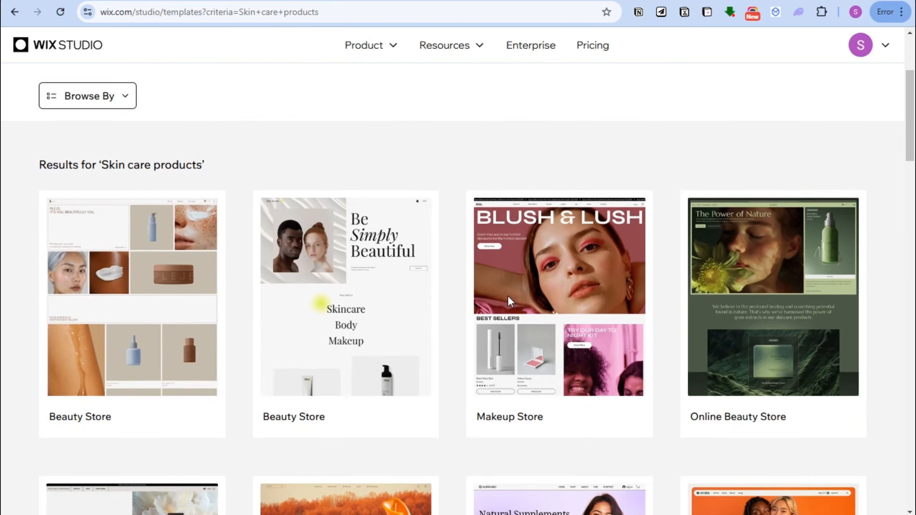
pyautogui.moveTo(724, 232)
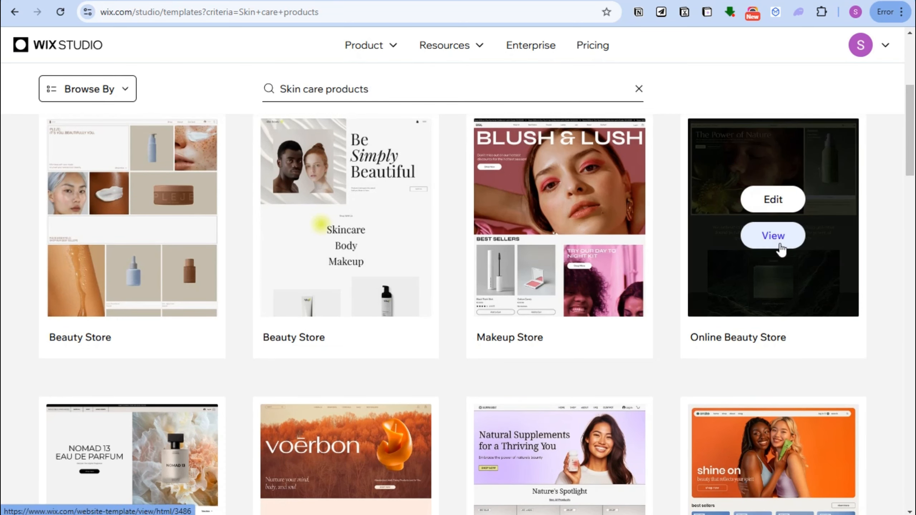
pyautogui.click(766, 200)
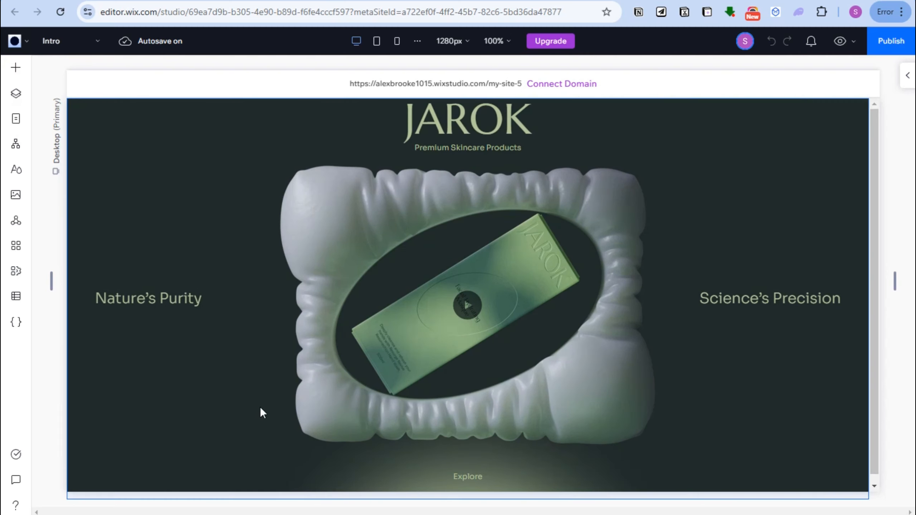
# Examine the intro section's grid, cells and stack, and the elements available for quick adding.
pyautogui.click(559, 420)
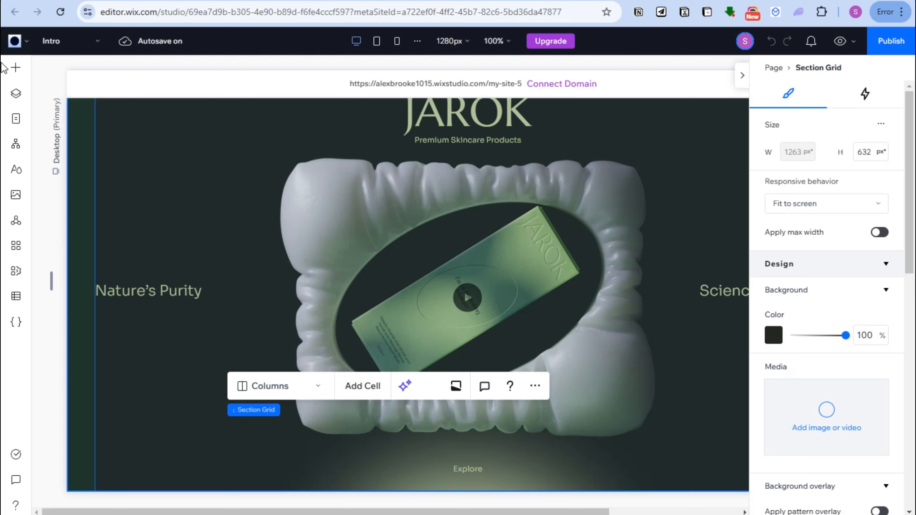
pyautogui.click(712, 159)
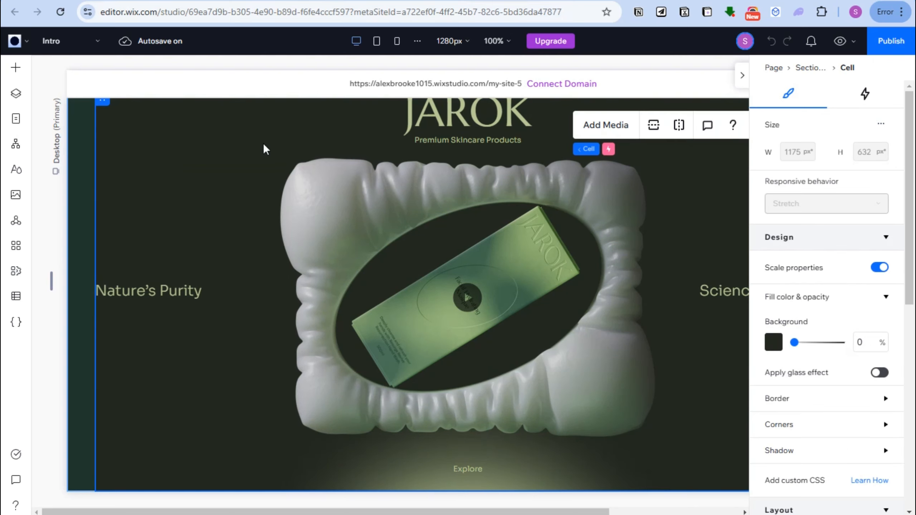
pyautogui.click(16, 69)
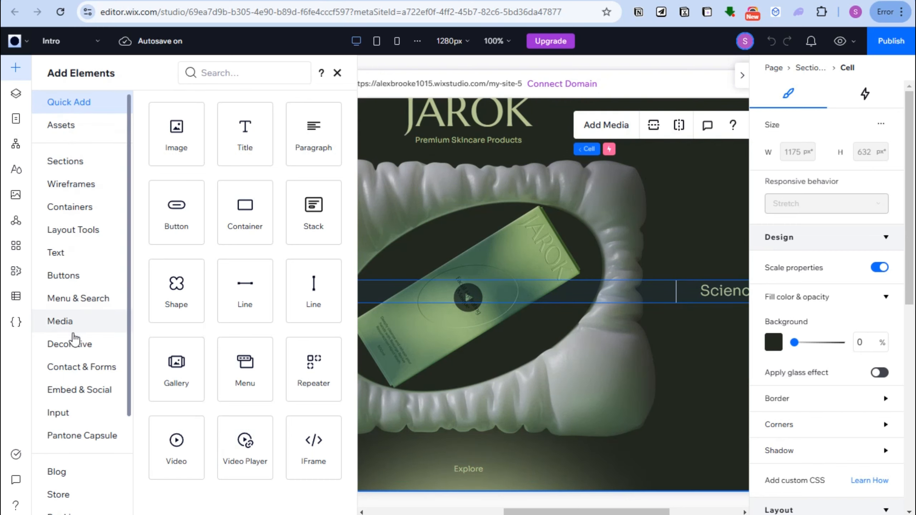
pyautogui.click(617, 447)
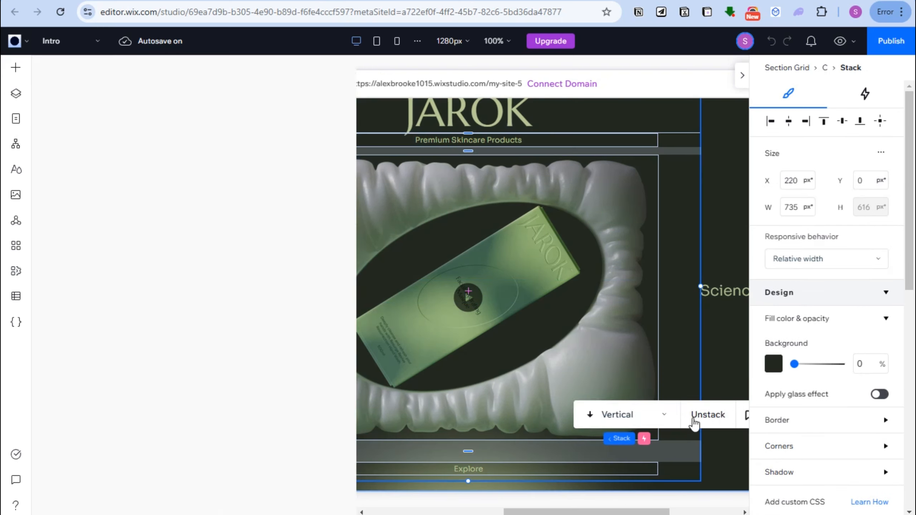
pyautogui.click(727, 313)
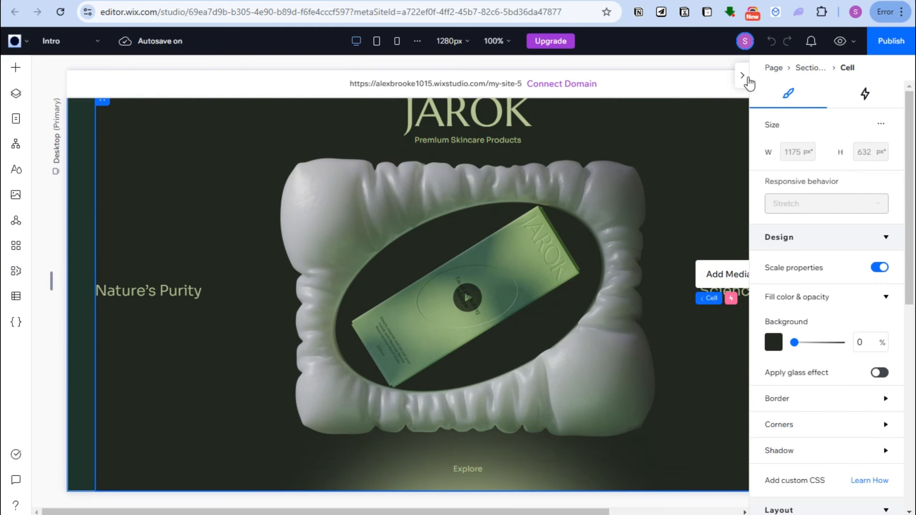
# Add a blank section below the intro section.
pyautogui.click(743, 76)
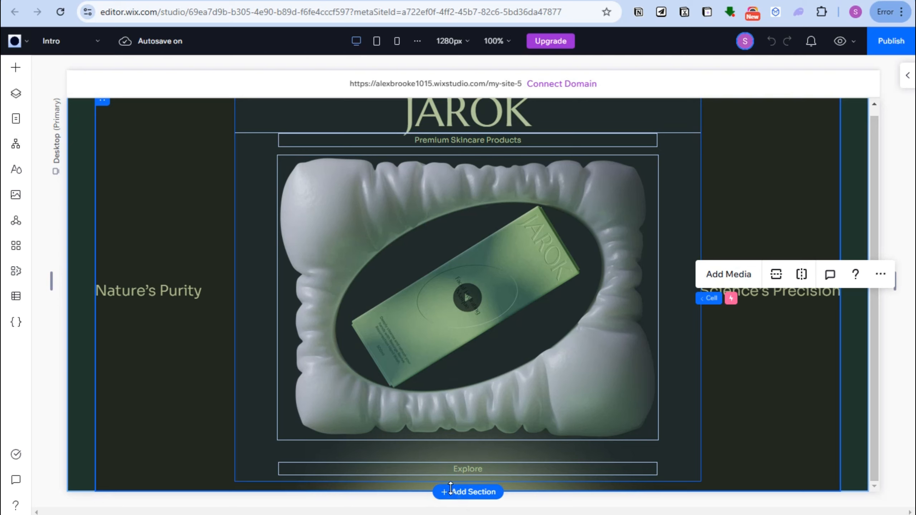
pyautogui.click(463, 491)
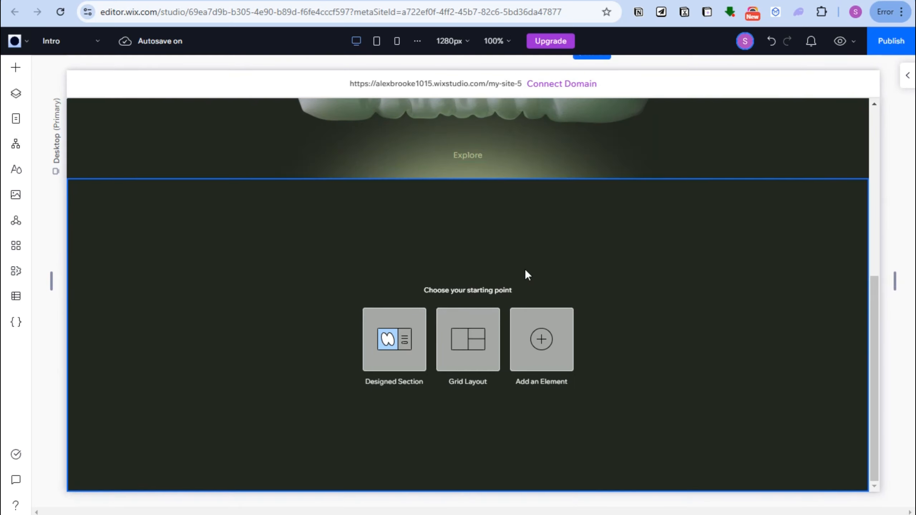
pyautogui.moveTo(648, 396); pyautogui.dragTo(340, 255)
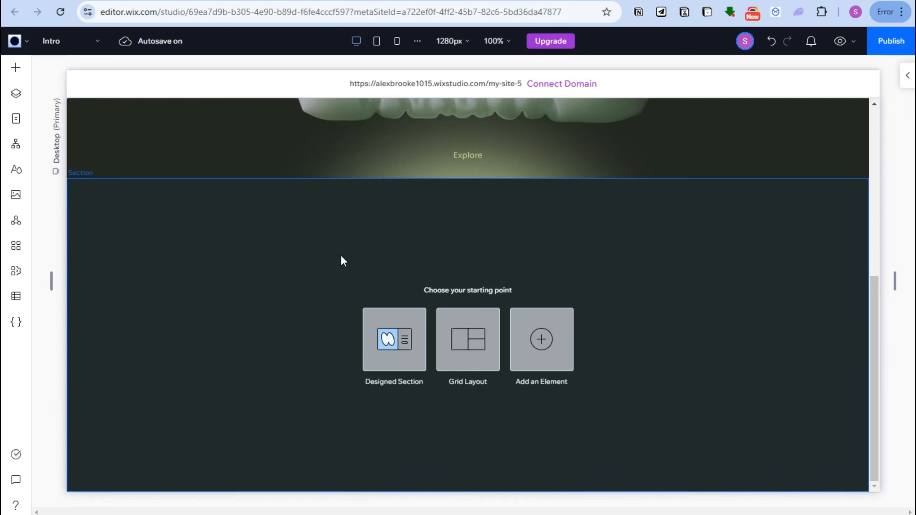
# Review the designed sections, section grids and quick-add elements offered as starting points for the new section.
pyautogui.click(392, 316)
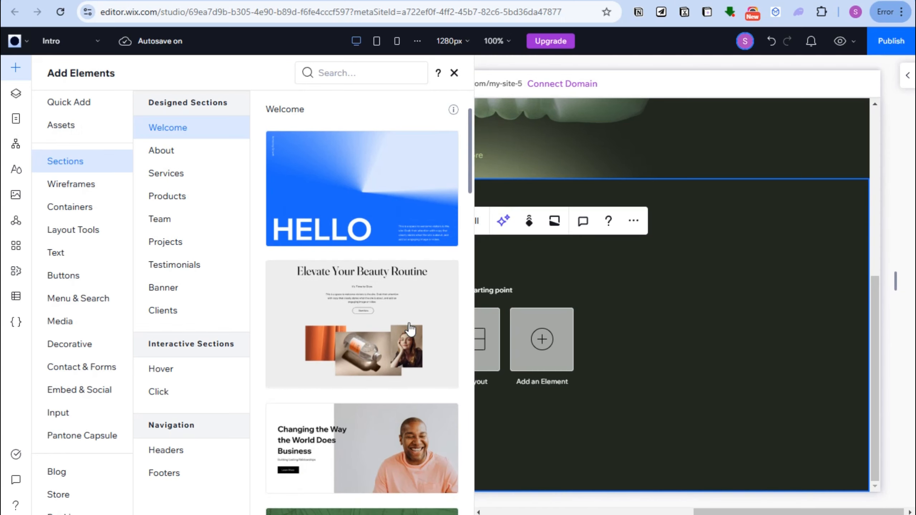
pyautogui.scroll(-8, 398, 285)
pyautogui.scroll(-18, 409, 329)
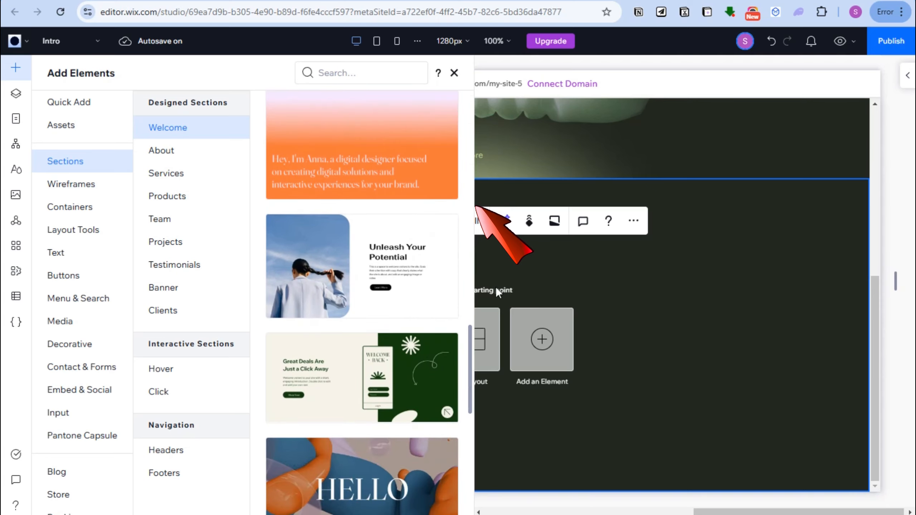
pyautogui.click(498, 331)
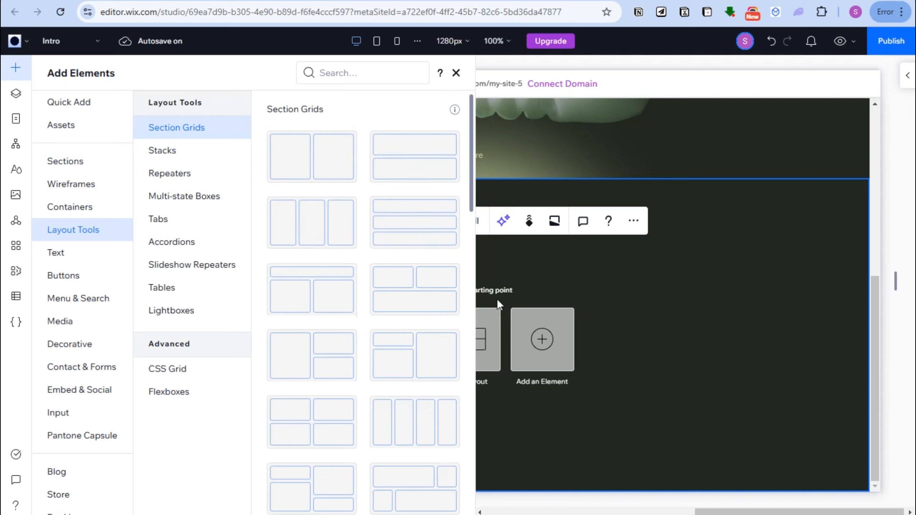
pyautogui.click(542, 339)
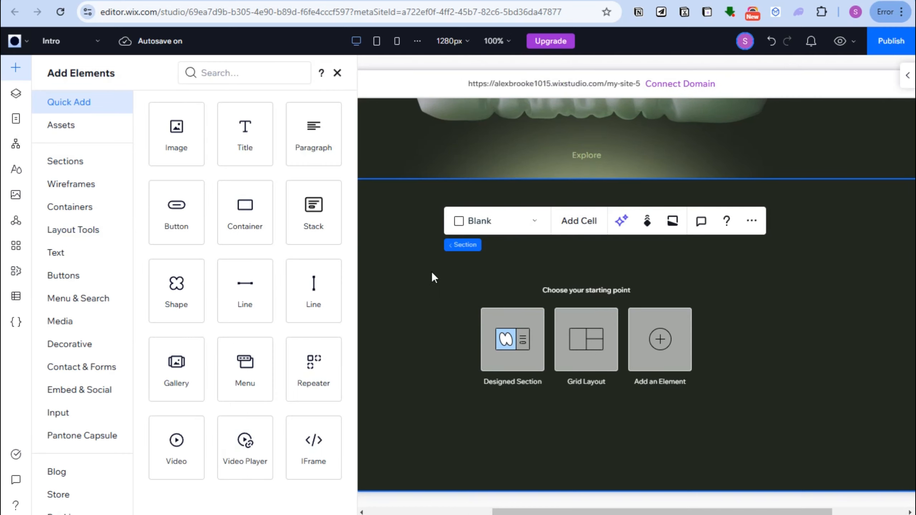
pyautogui.click(422, 275)
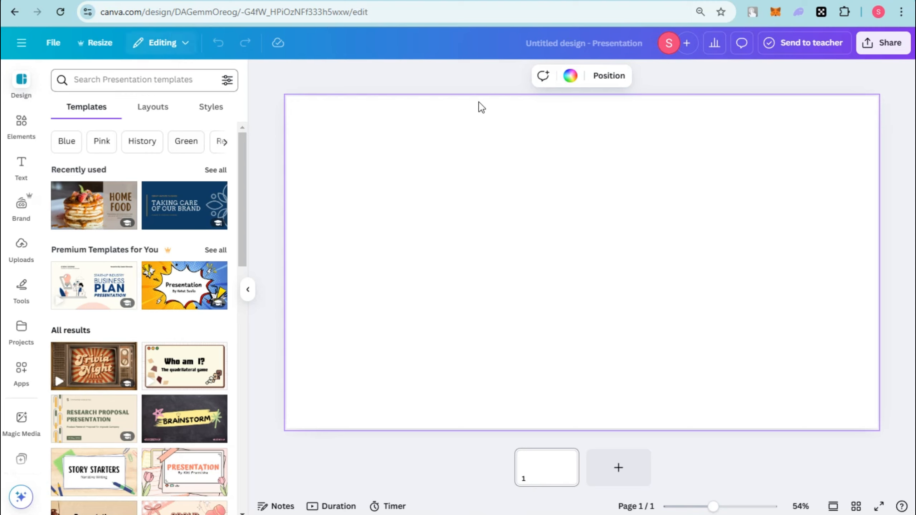
# In Canva, search the presentation templates for "skin care".
pyautogui.click(169, 79)
pyautogui.write('skin care')
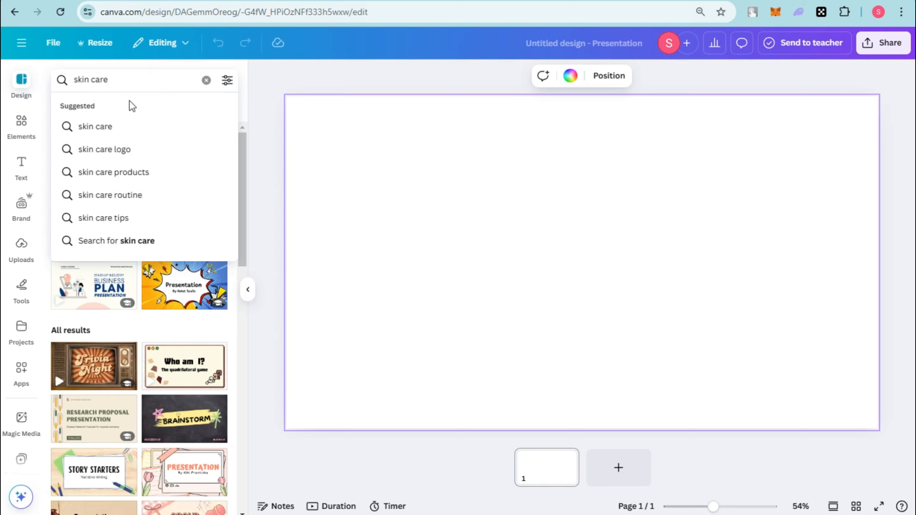
pyautogui.click(127, 130)
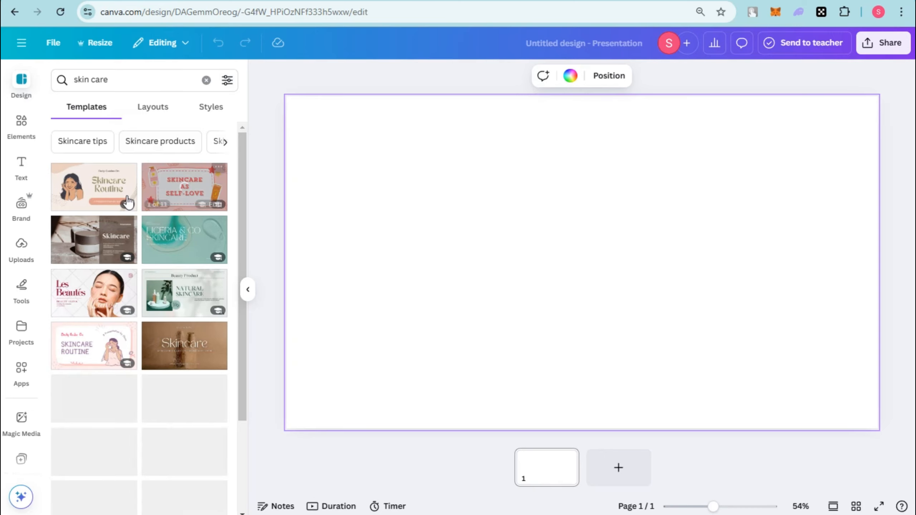
# Apply the Product List page of the White and Green Simple Aesthetic Skincare Product Presentation template to the blank page.
pyautogui.scroll(-3, 201, 357)
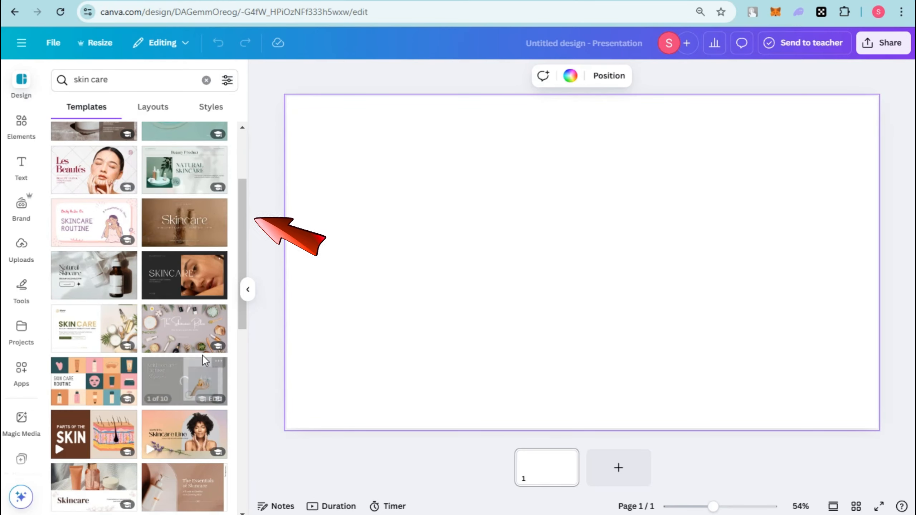
pyautogui.scroll(-3, 175, 415)
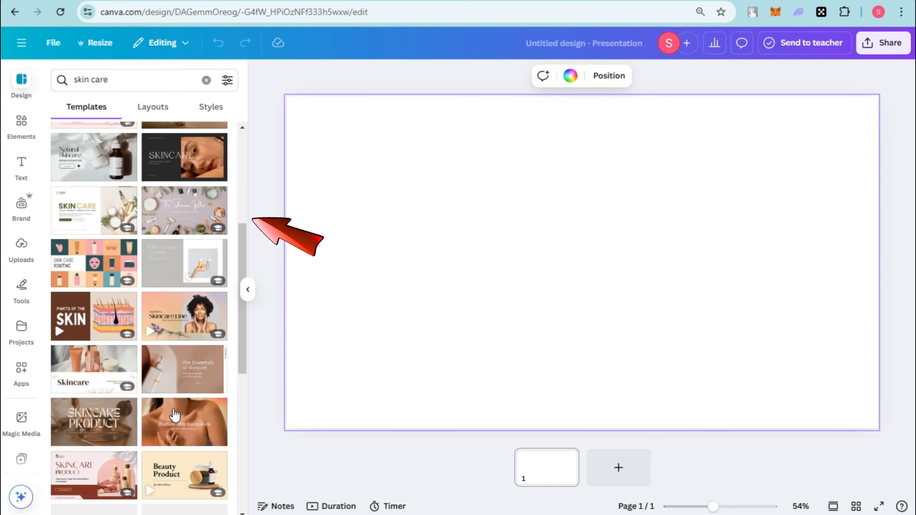
pyautogui.scroll(-5, 175, 415)
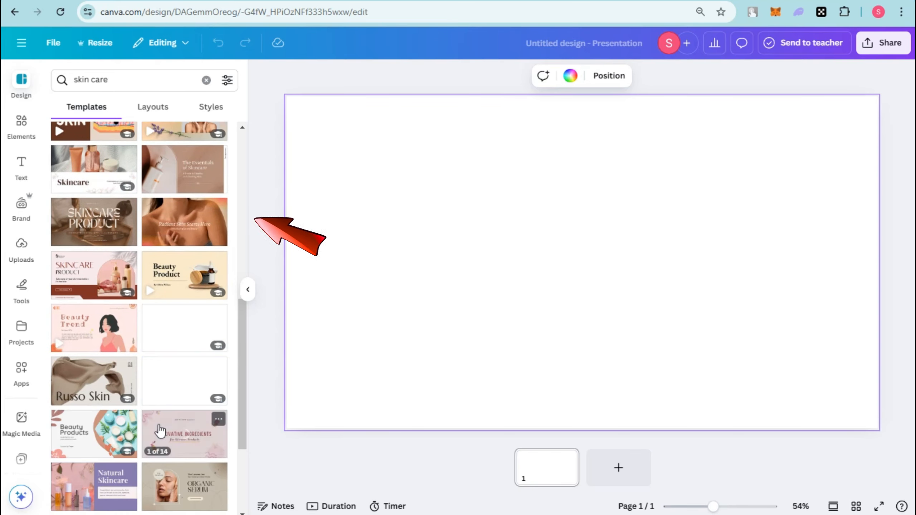
pyautogui.scroll(-5, 160, 430)
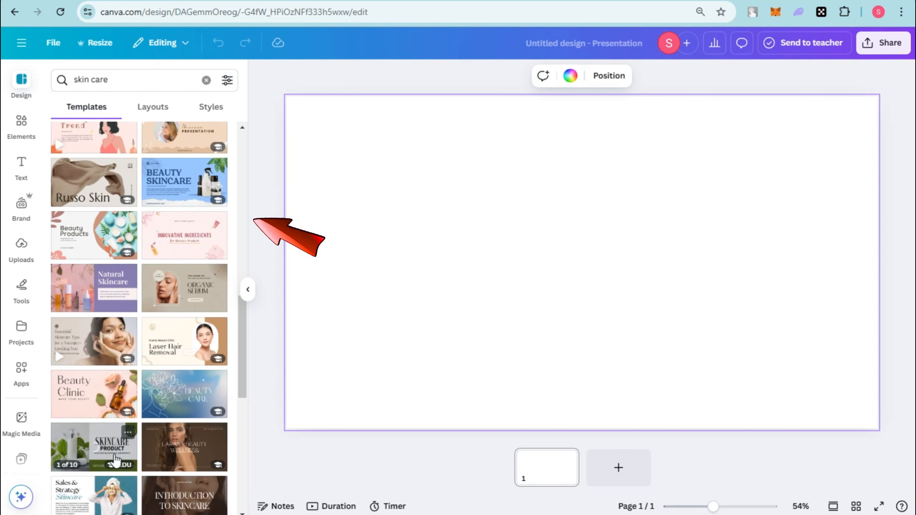
pyautogui.scroll(-3, 116, 460)
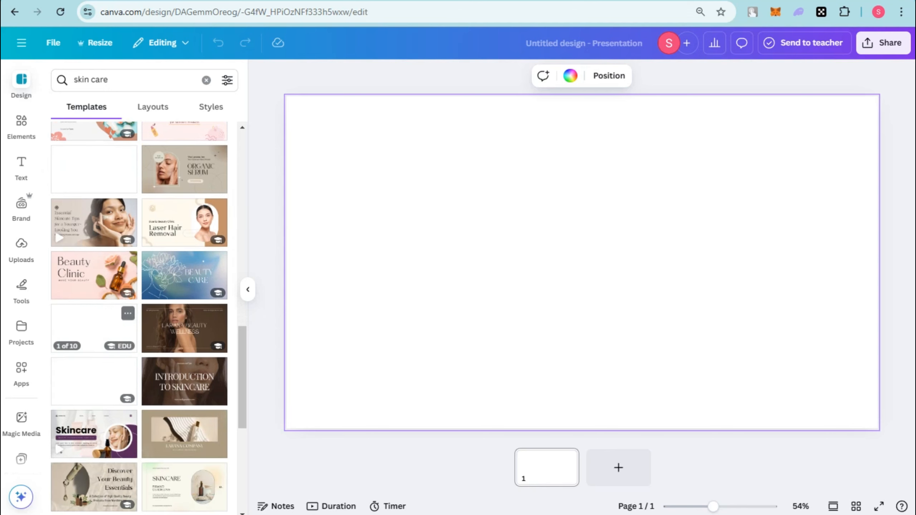
pyautogui.click(110, 331)
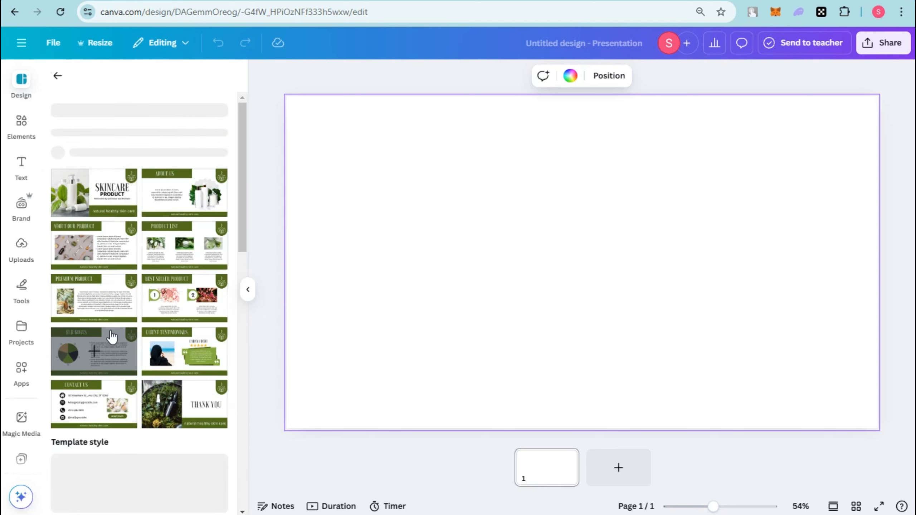
pyautogui.click(176, 262)
pyautogui.click(175, 314)
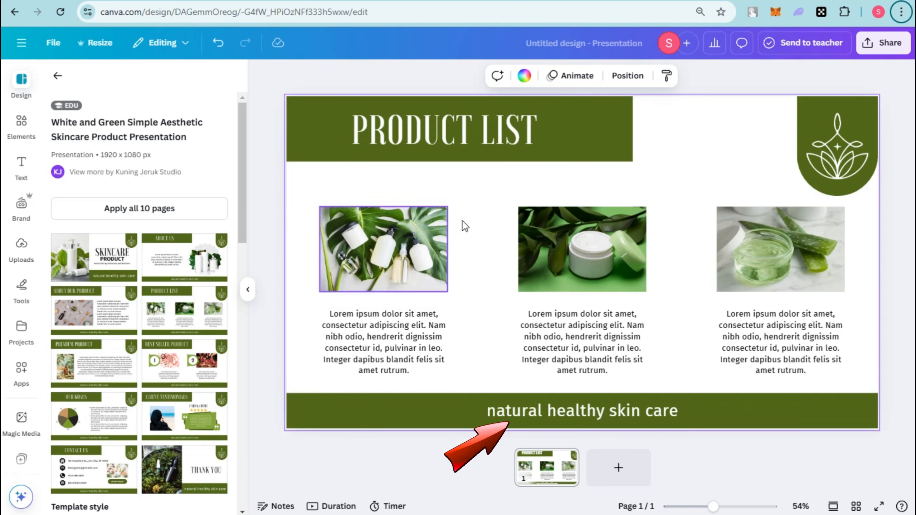
# Insert "Luxe Skin Botanicals" at the start of the page's Product List title.
pyautogui.doubleClick(471, 133)
pyautogui.click(323, 130)
pyautogui.hotkey('ctrl', 'v')
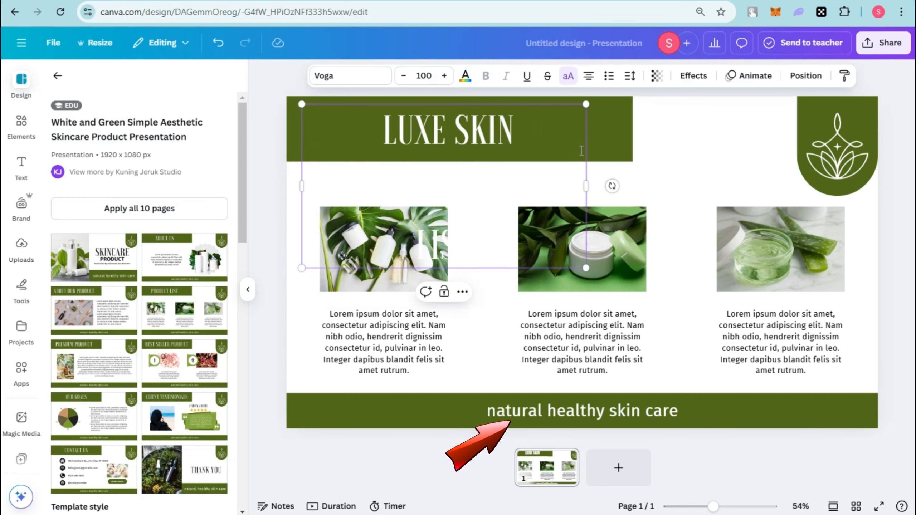
# Widen the title's text box and scale the title down to font size 67.2.
pyautogui.moveTo(586, 185); pyautogui.dragTo(697, 182)
pyautogui.moveTo(696, 104); pyautogui.dragTo(569, 139)
pyautogui.click(523, 165)
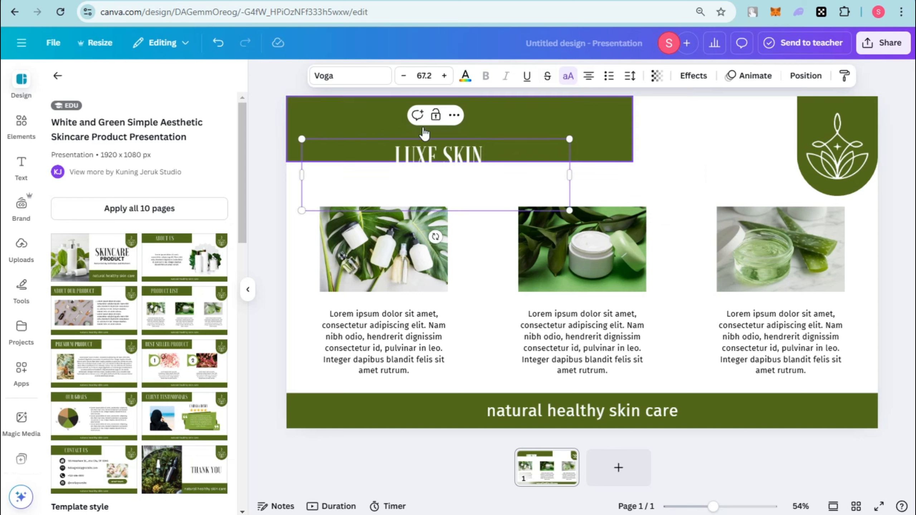
# Reposition the green header band and the title, and widen the title's text box to fit on one line.
pyautogui.click(555, 130)
pyautogui.moveTo(475, 149)
pyautogui.mouseDown()
pyautogui.moveTo(468, 109)
pyautogui.moveTo(486, 161)
pyautogui.moveTo(473, 134)
pyautogui.mouseUp()
pyautogui.click(477, 156)
pyautogui.moveTo(569, 149); pyautogui.dragTo(632, 153)
# Apply the Lift text effect to the title with an intensity of 100.
pyautogui.tripleClick(447, 126)
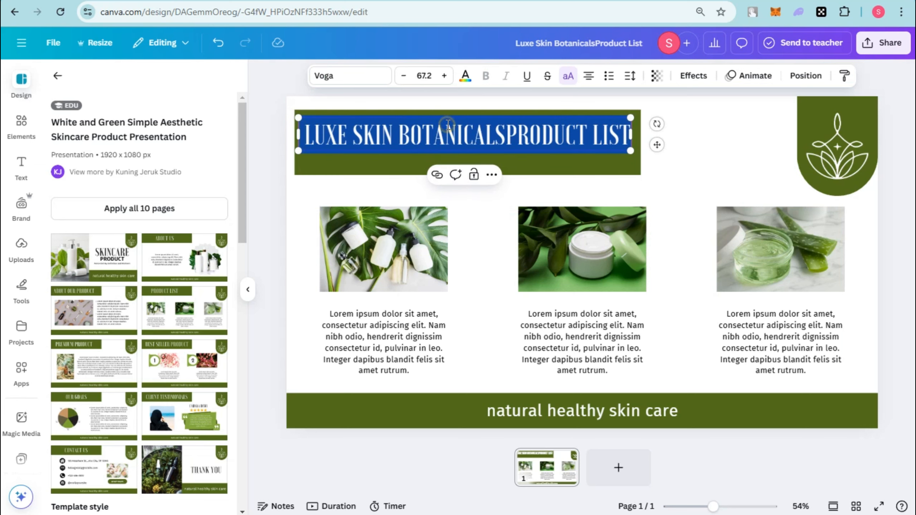
pyautogui.click(693, 75)
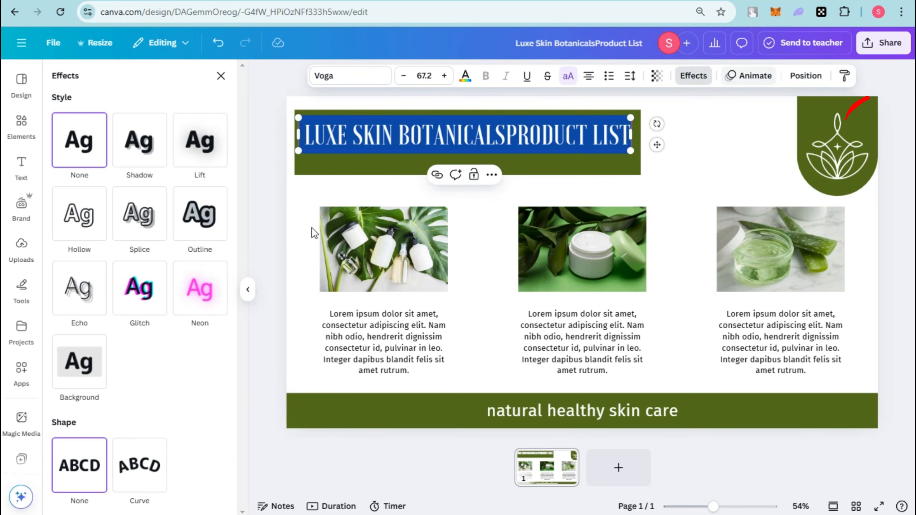
pyautogui.click(203, 138)
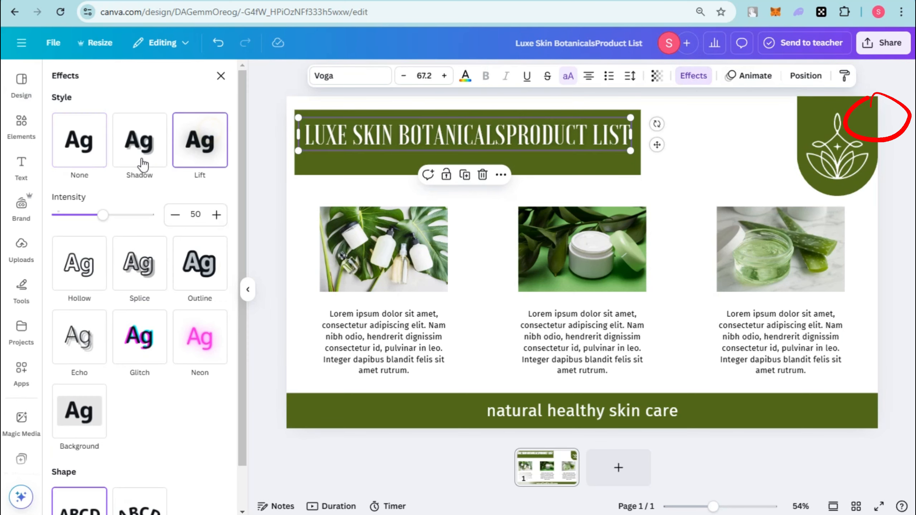
# Replace the footer tagline with the Luxe Skin Botanicals description about luxury skincare infused with organic botanicals.
pyautogui.click(360, 160)
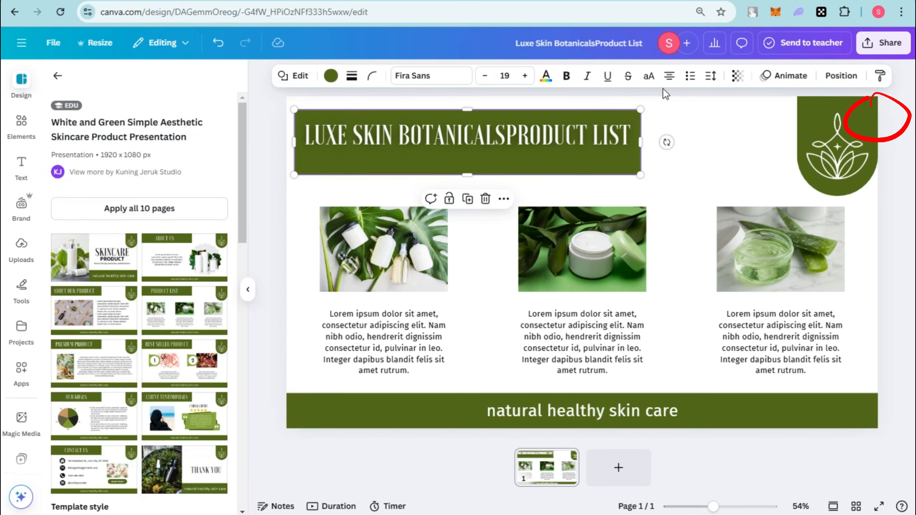
pyautogui.click(830, 144)
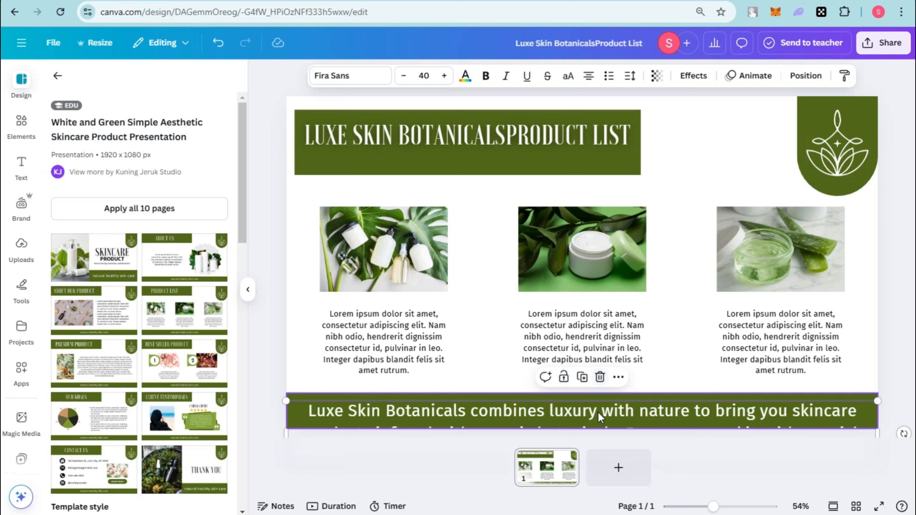
pyautogui.moveTo(598, 412); pyautogui.dragTo(606, 403)
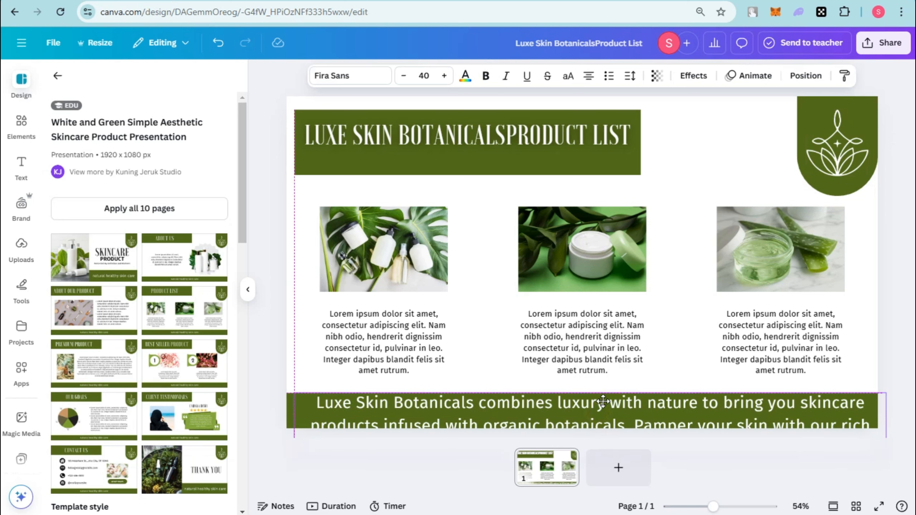
# Reduce the footer description's font size to 26 and position the text within the green footer band.
pyautogui.click(406, 80)
pyautogui.click(405, 80)
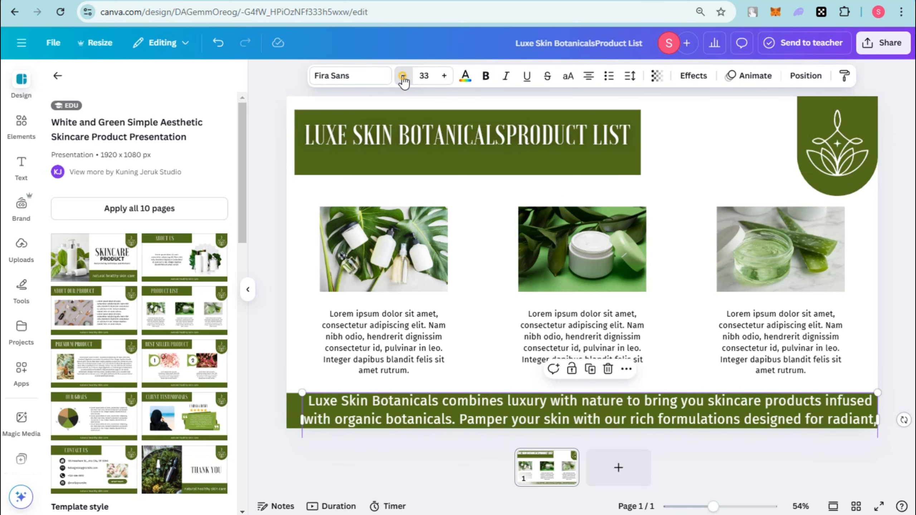
pyautogui.click(405, 81)
pyautogui.click(404, 82)
pyautogui.click(403, 77)
pyautogui.click(403, 77)
pyautogui.click(403, 77)
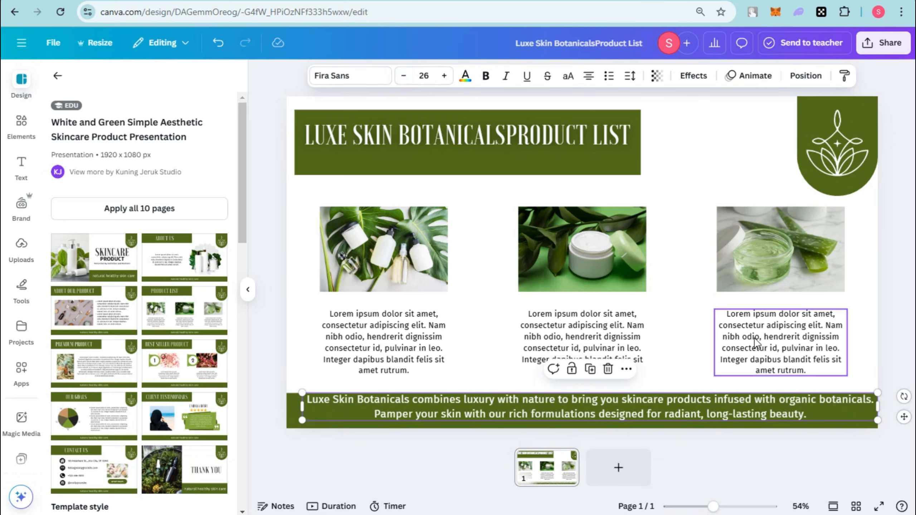
pyautogui.moveTo(726, 417); pyautogui.dragTo(712, 412)
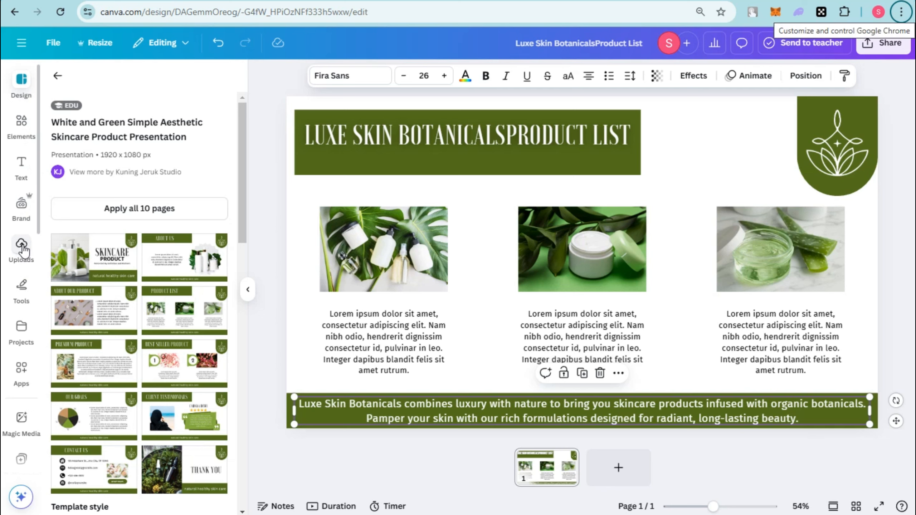
# Search the elements library for "skin care products" and limit the results to photos.
pyautogui.click(21, 122)
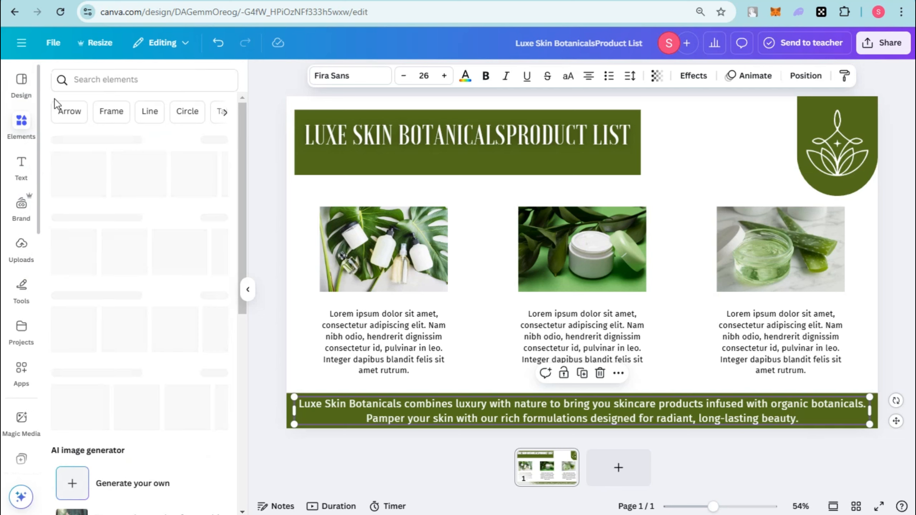
pyautogui.click(104, 81)
pyautogui.write('skin  care')
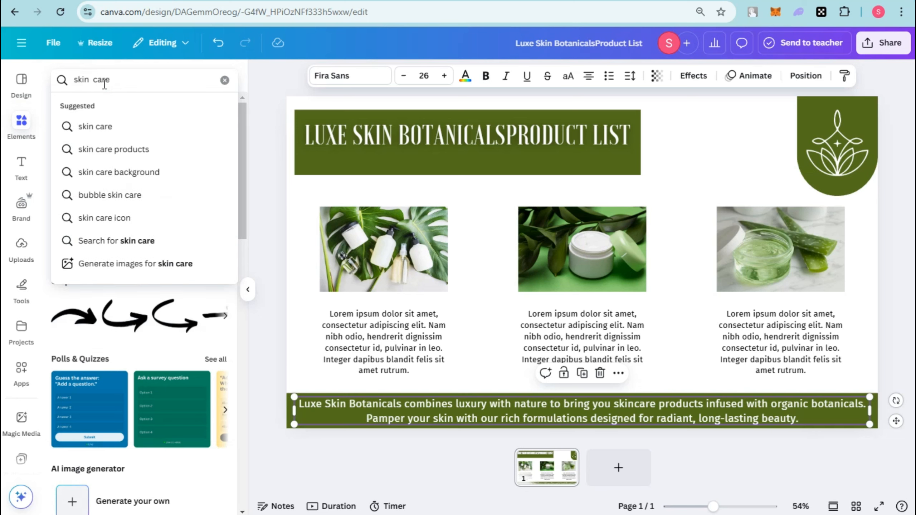
pyautogui.click(118, 155)
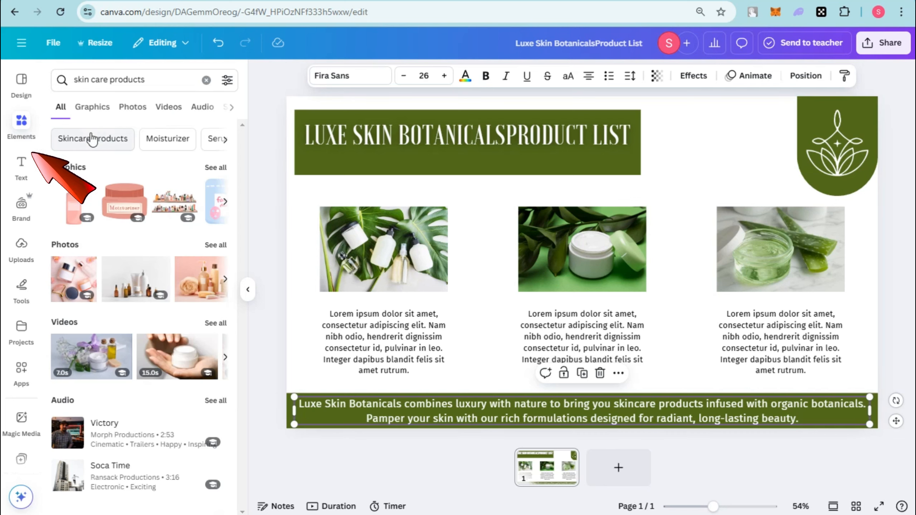
pyautogui.click(133, 107)
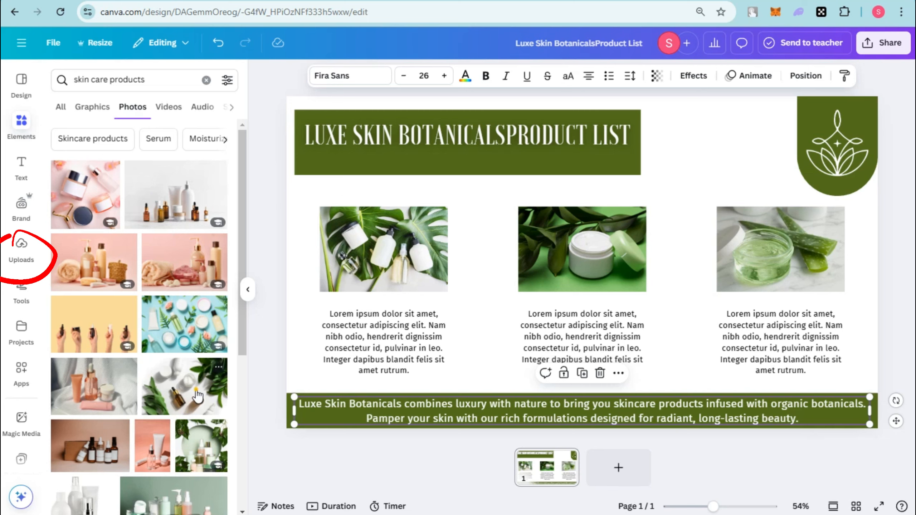
# Replace the three product images with the bottles-and-leaves photo, a pink toiletries photo and the basket of toiletries photo.
pyautogui.moveTo(197, 395); pyautogui.dragTo(368, 279)
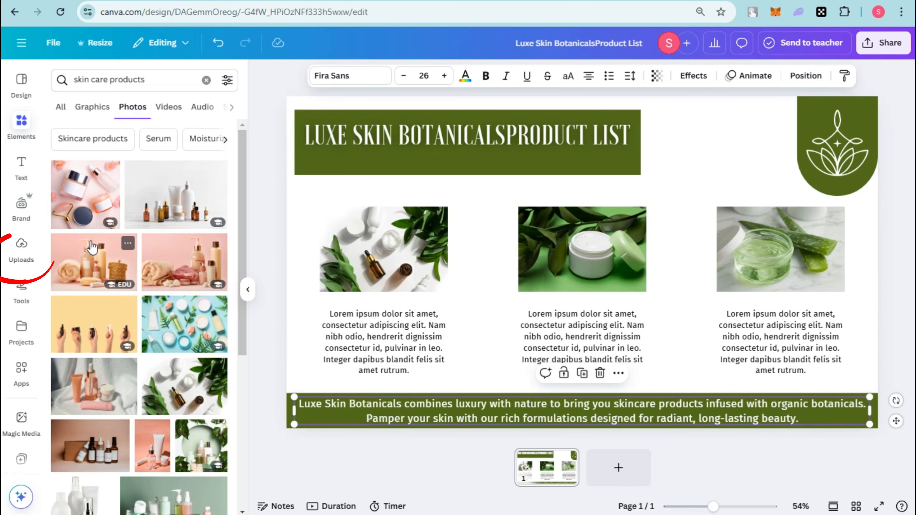
pyautogui.moveTo(185, 263); pyautogui.dragTo(582, 249)
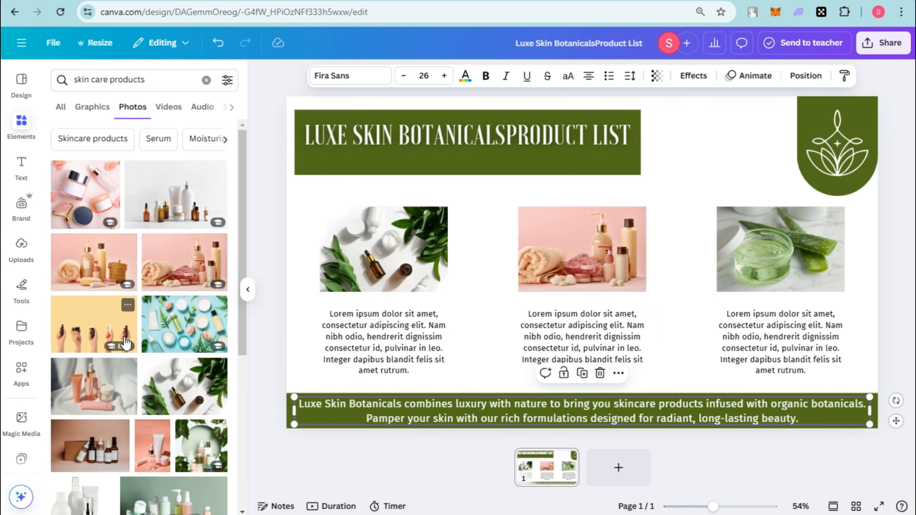
pyautogui.scroll(-5, 200, 422)
pyautogui.moveTo(180, 421); pyautogui.dragTo(743, 272)
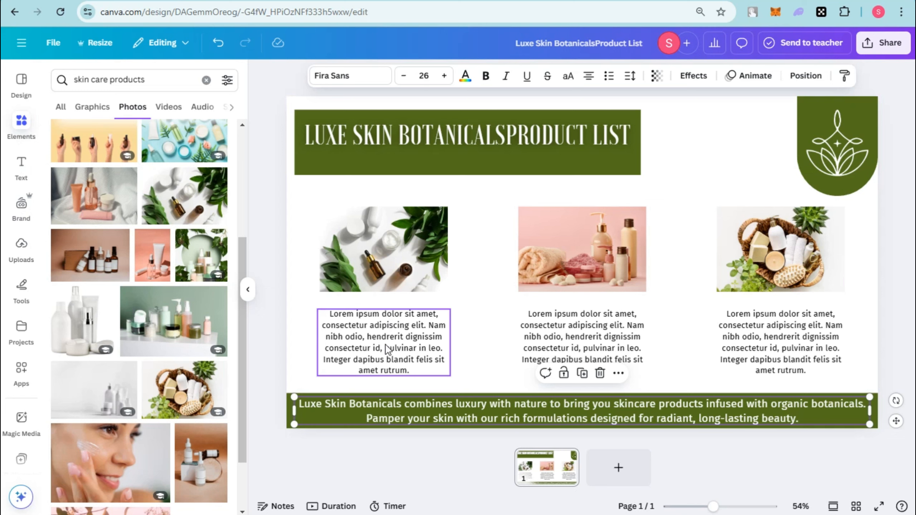
# Replace the placeholder paragraphs under the images with the skincare descriptions, removing the stray "5. Elysian Skin" line from the first.
pyautogui.tripleClick(408, 331)
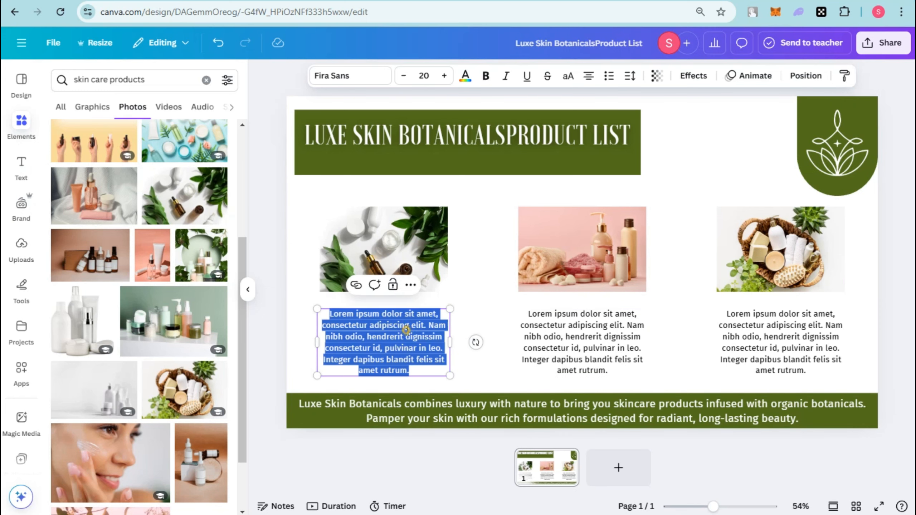
pyautogui.write('Experience the softness of Velvet Bloom. Our carefully formulated skincare products are designed to hydrate, smooth, and renew your skin, leaving it velvety soft and naturally glowing. 5. Elysian Skin')
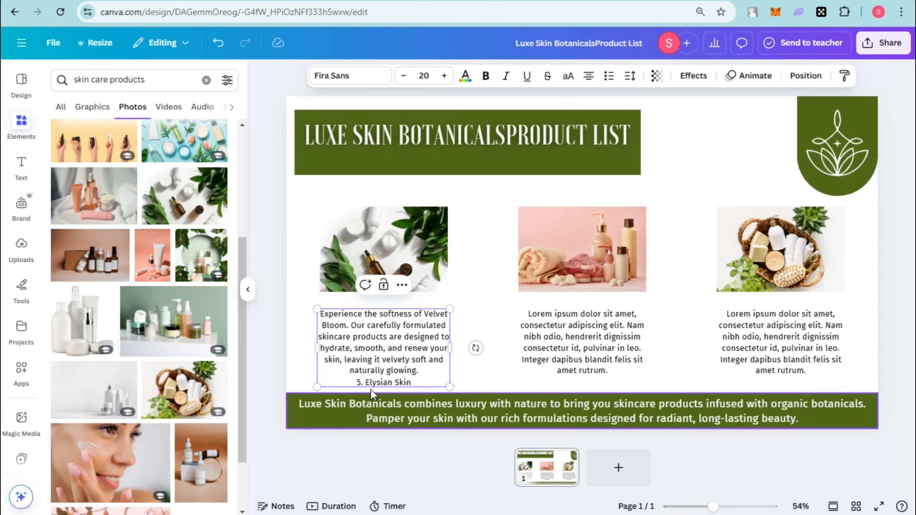
pyautogui.click(349, 383)
pyautogui.press('BackSpace')
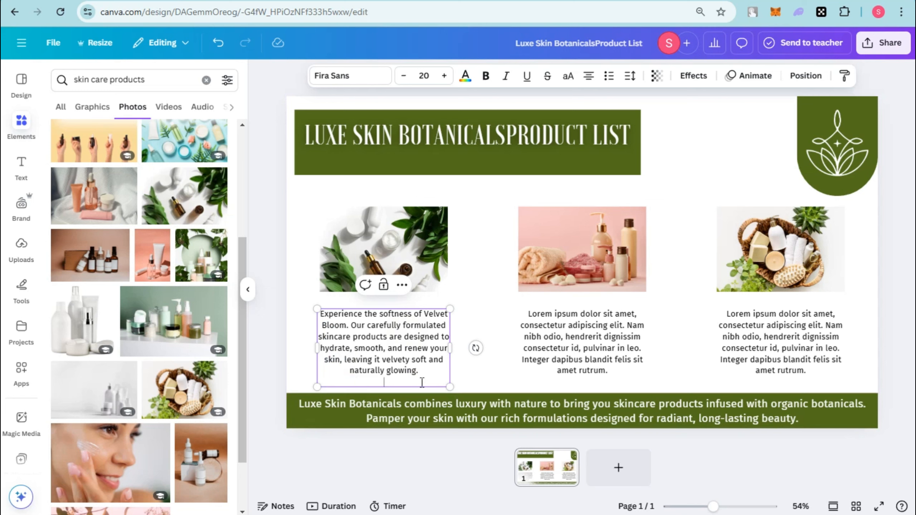
pyautogui.click(583, 343)
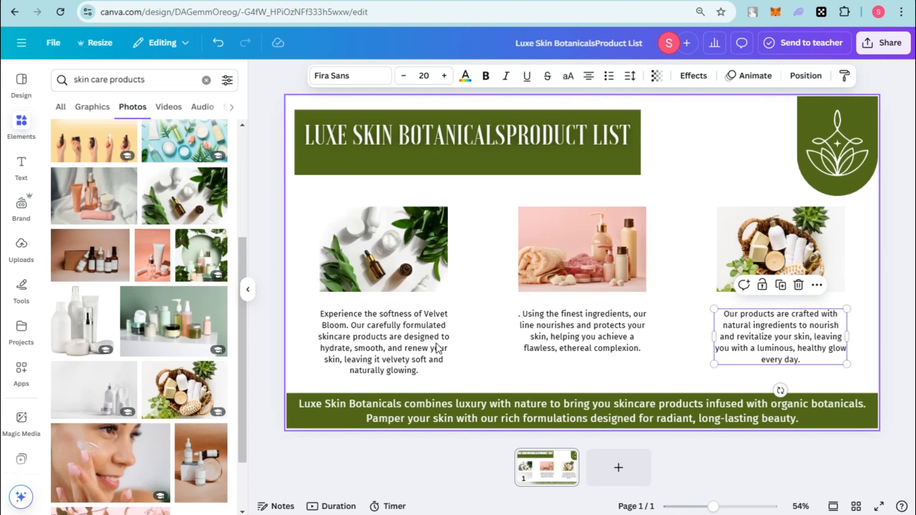
# Enlarge the first product description's text box and set its font size to 21.5.
pyautogui.click(437, 348)
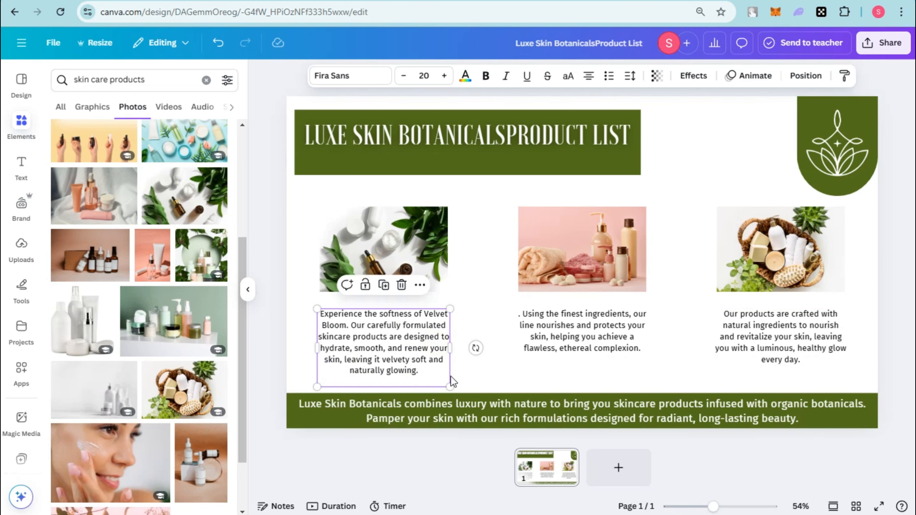
pyautogui.moveTo(449, 376); pyautogui.dragTo(459, 392)
pyautogui.click(445, 76)
pyautogui.click(445, 76)
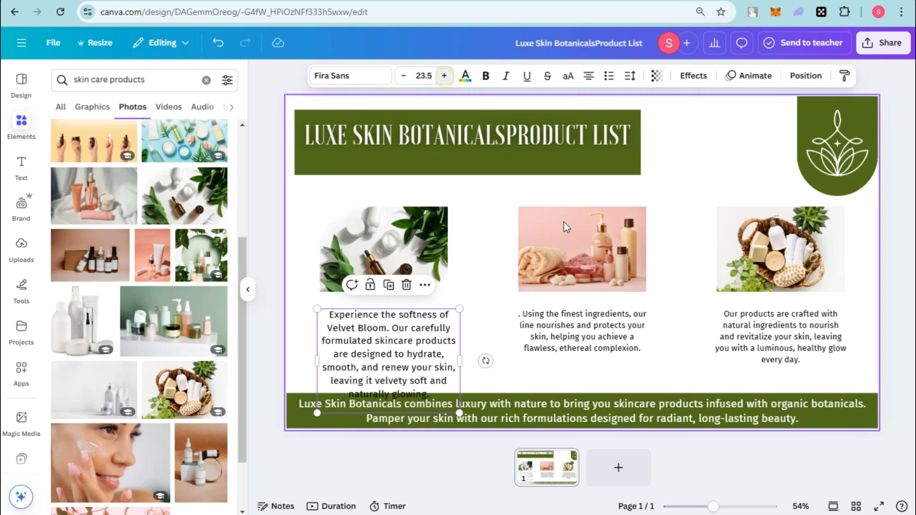
pyautogui.click(404, 77)
pyautogui.click(403, 76)
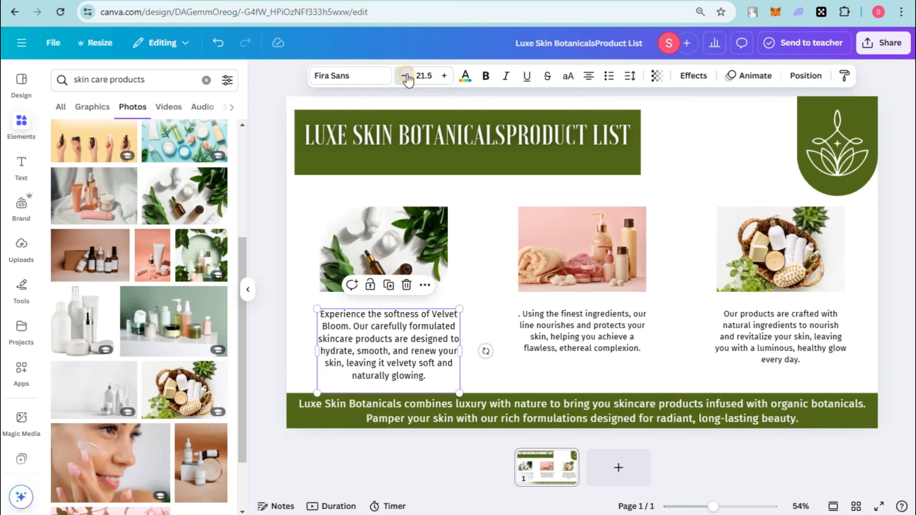
# Set the font size of the second and third product descriptions to 24.
pyautogui.click(604, 315)
pyautogui.click(444, 76)
pyautogui.click(444, 77)
pyautogui.click(444, 76)
pyautogui.click(444, 76)
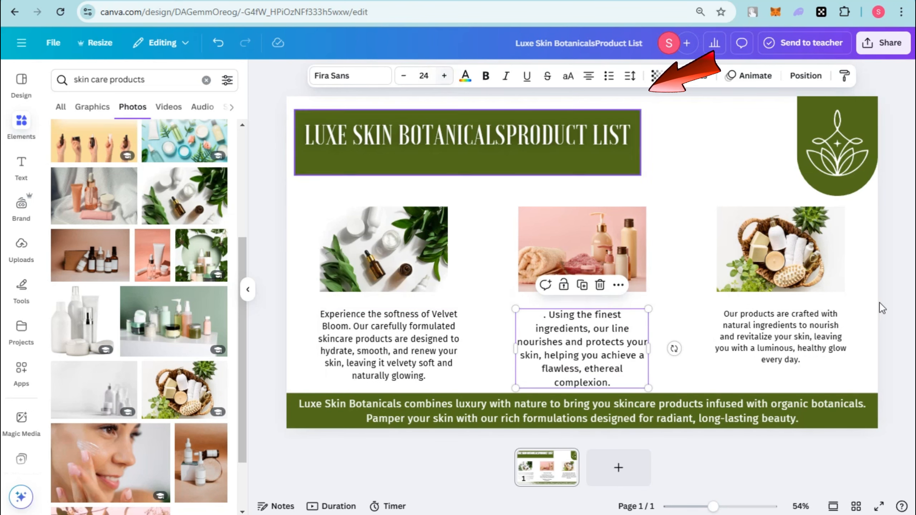
pyautogui.click(763, 324)
pyautogui.click(443, 77)
pyautogui.click(444, 76)
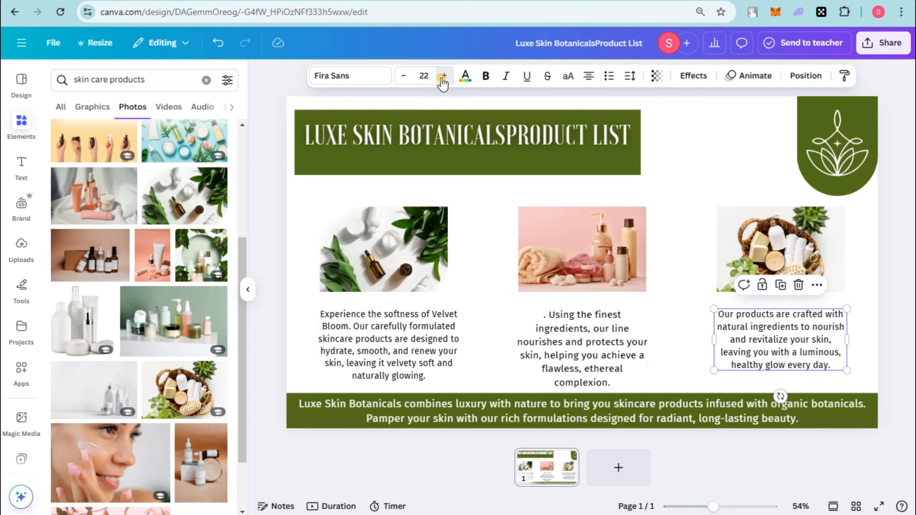
pyautogui.click(443, 76)
pyautogui.click(443, 77)
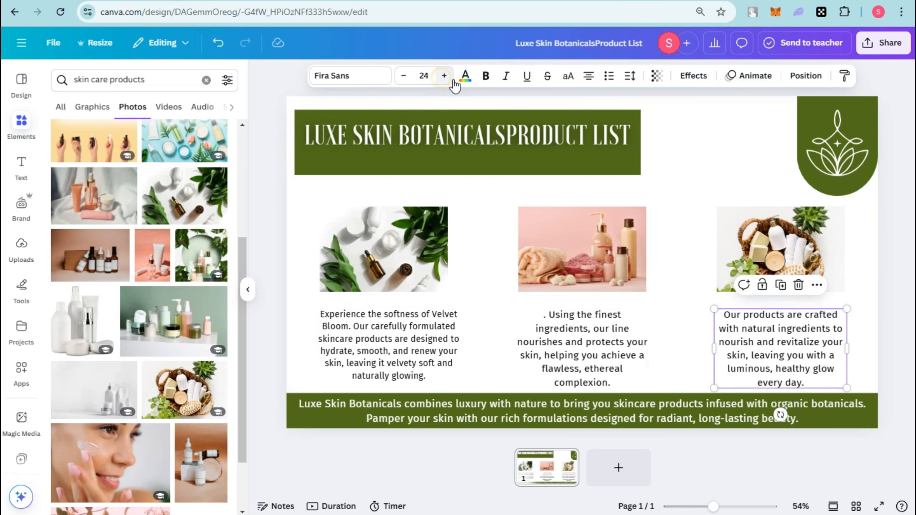
# Change the page background to a custom light pink, #F9BFBF.
pyautogui.click(305, 213)
pyautogui.click(522, 77)
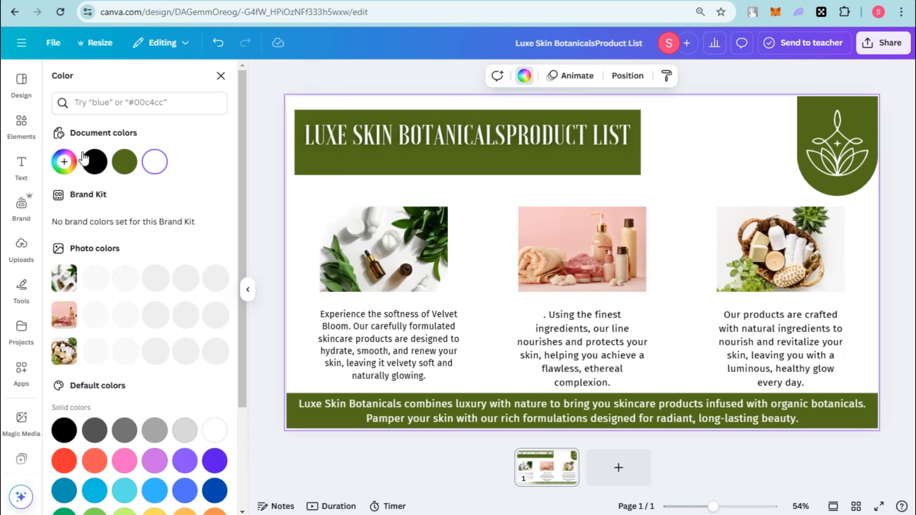
pyautogui.click(64, 161)
pyautogui.click(202, 231)
pyautogui.moveTo(202, 231); pyautogui.dragTo(97, 219)
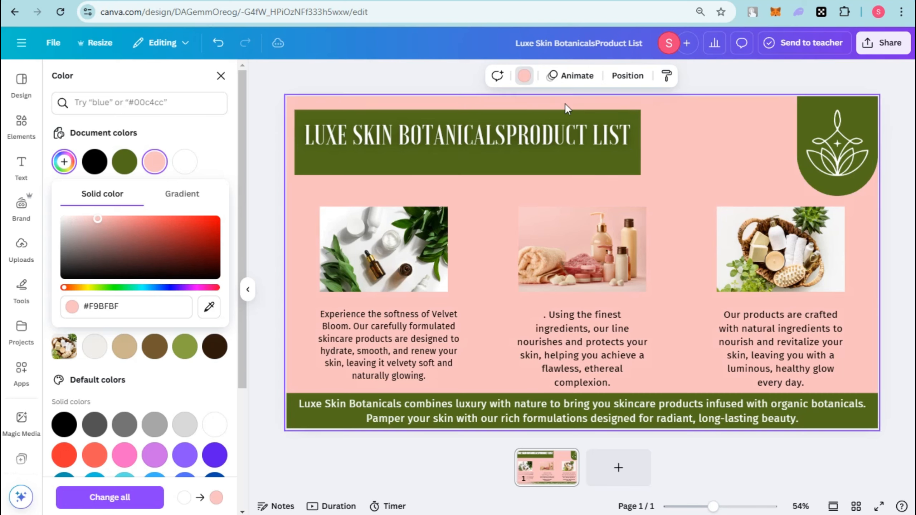
# Recolour the header band behind the title with a custom very dark olive green.
pyautogui.click(577, 168)
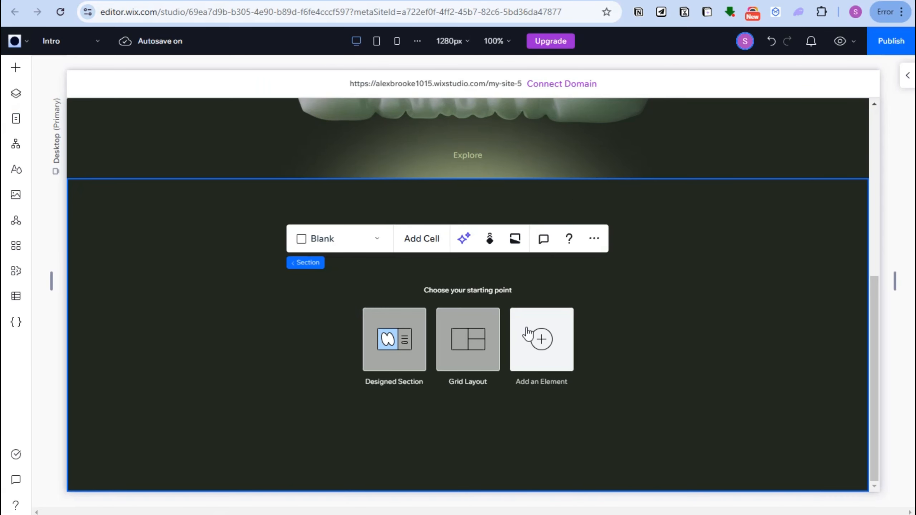
pyautogui.scroll(5, 614, 215)
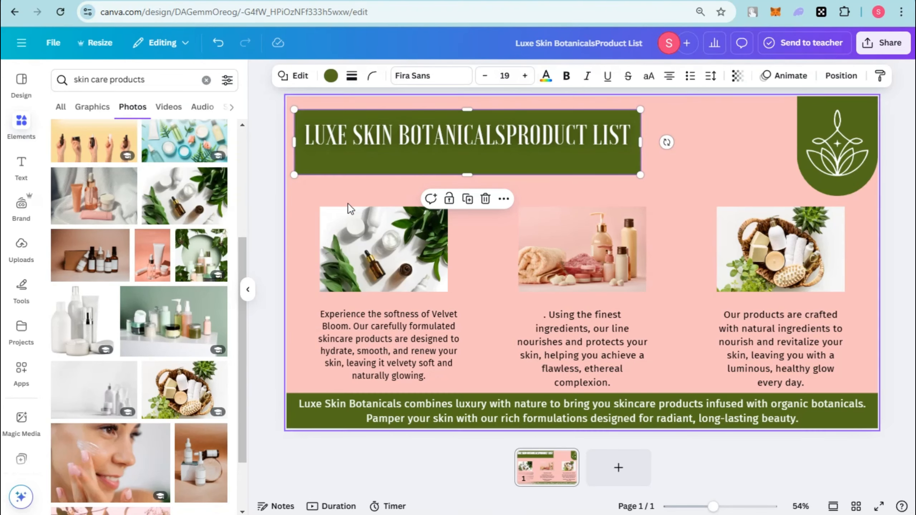
pyautogui.click(331, 76)
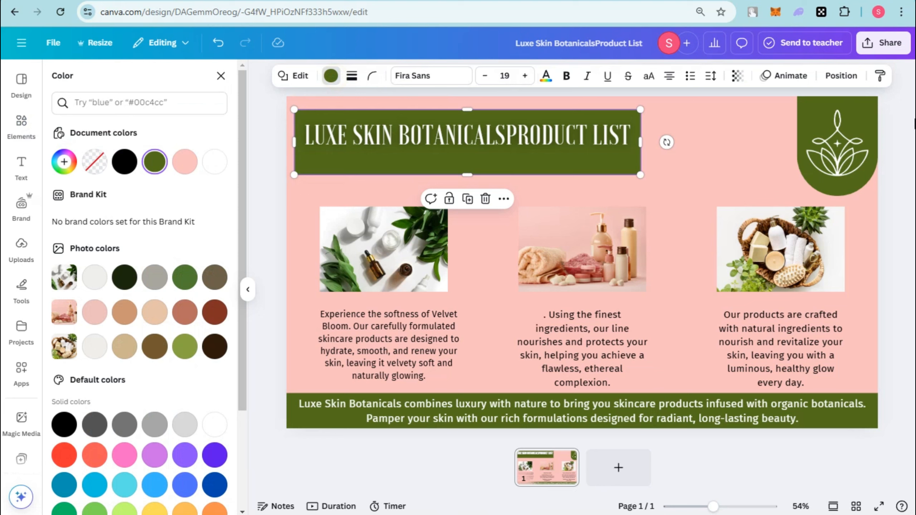
pyautogui.click(73, 162)
pyautogui.click(148, 260)
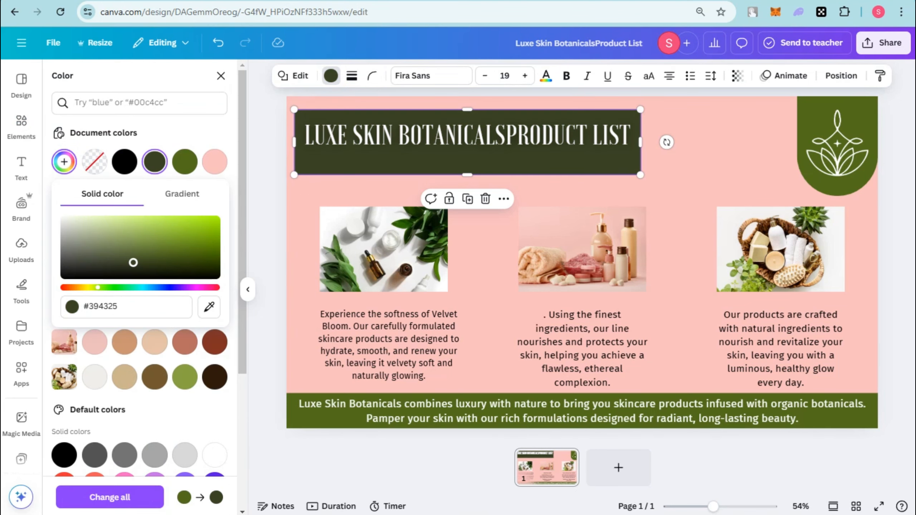
# Recolour the footer band with the same very dark green as the header band.
pyautogui.click(305, 420)
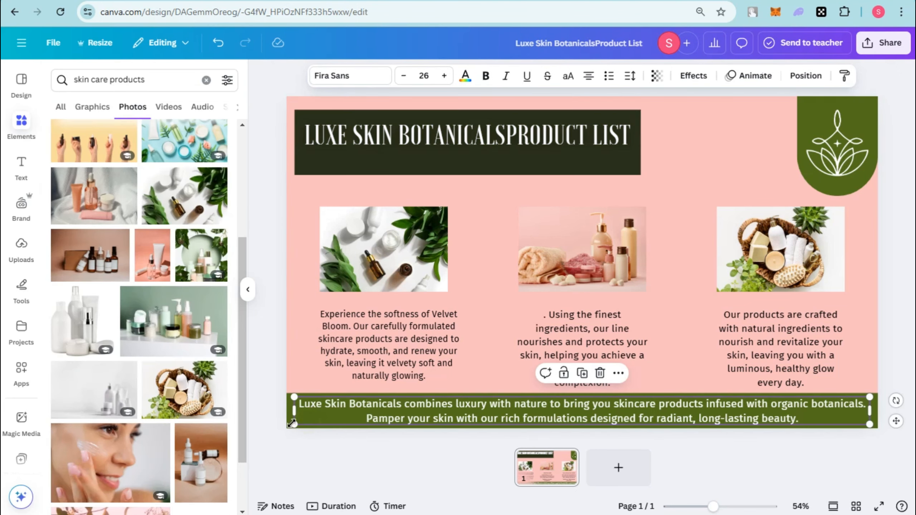
pyautogui.click(289, 429)
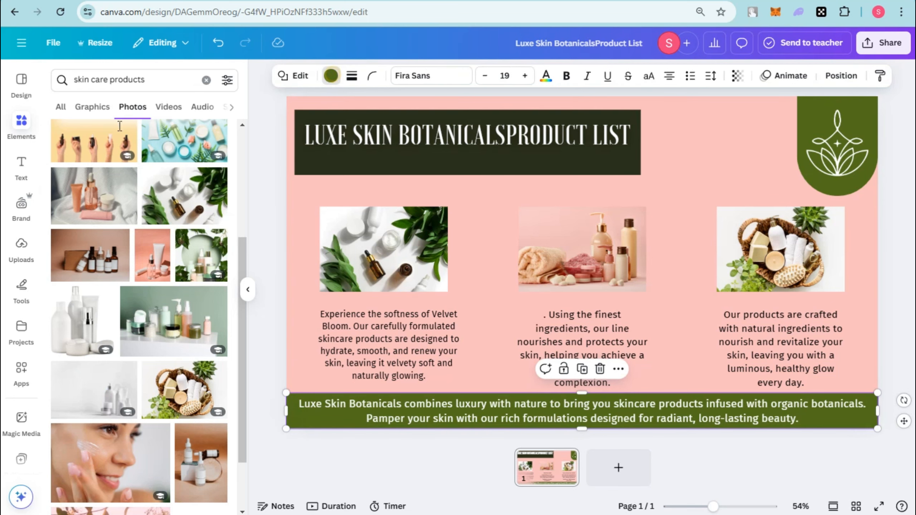
pyautogui.click(331, 76)
pyautogui.click(154, 162)
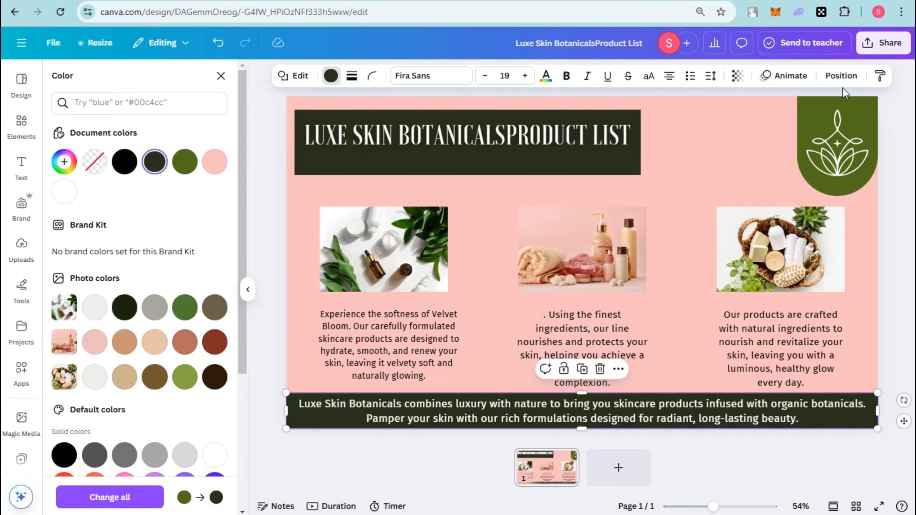
# Try black on the badge behind the lotus logo, and settle on the header band's very dark green.
pyautogui.click(831, 104)
pyautogui.click(330, 77)
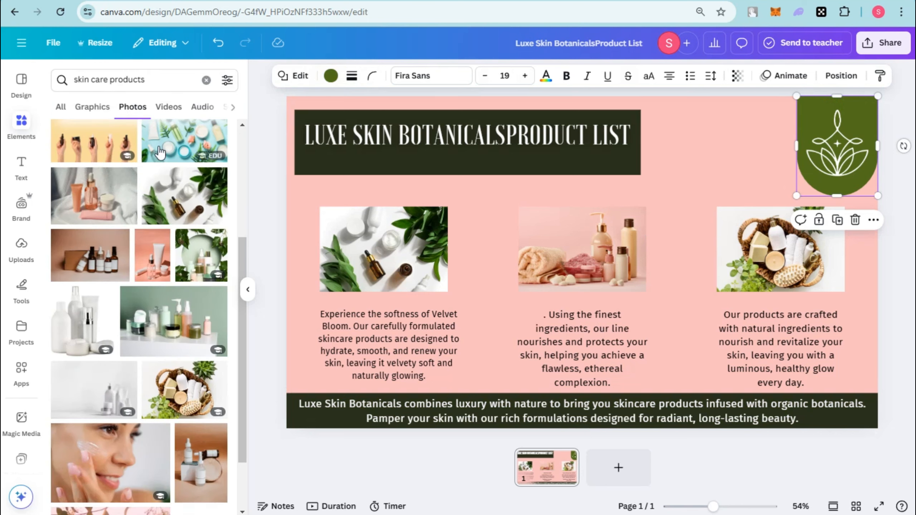
pyautogui.click(328, 79)
pyautogui.click(124, 161)
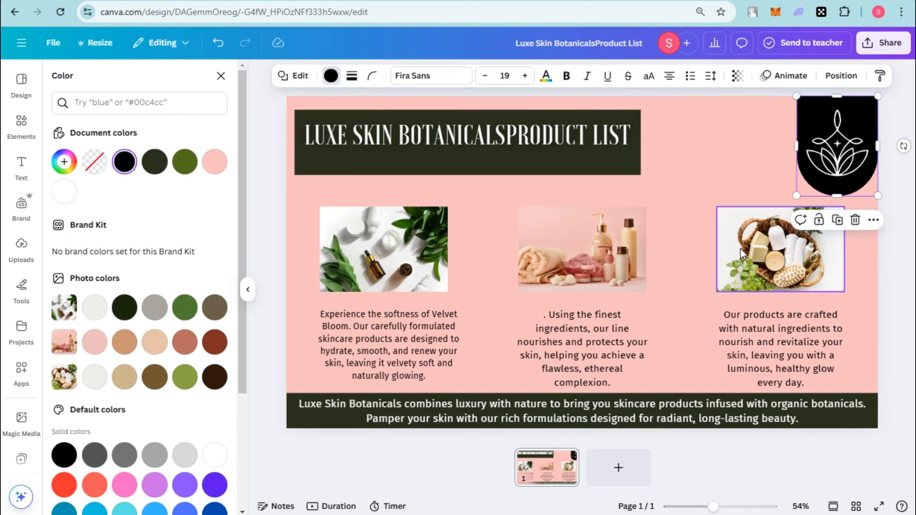
pyautogui.click(154, 162)
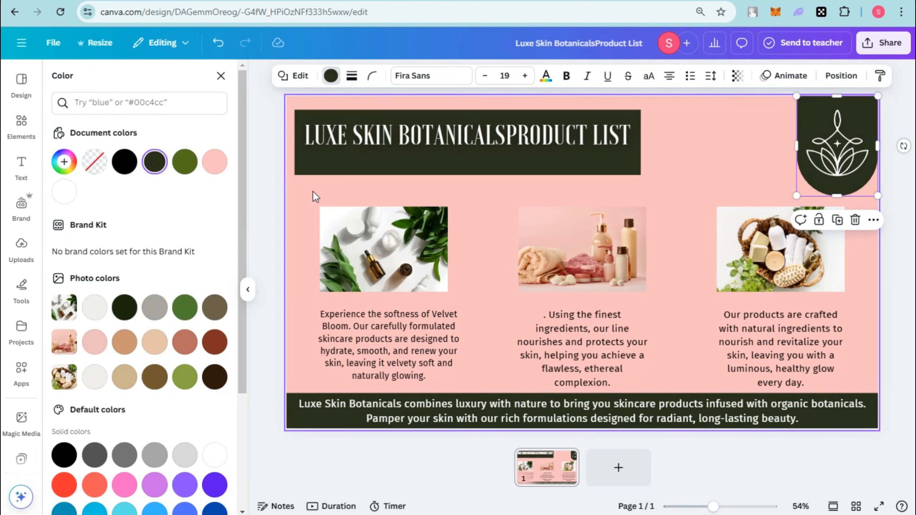
# Try the header's very dark green on the page background, settle on a custom muted sage green, and open the design's sharing options.
pyautogui.click(295, 197)
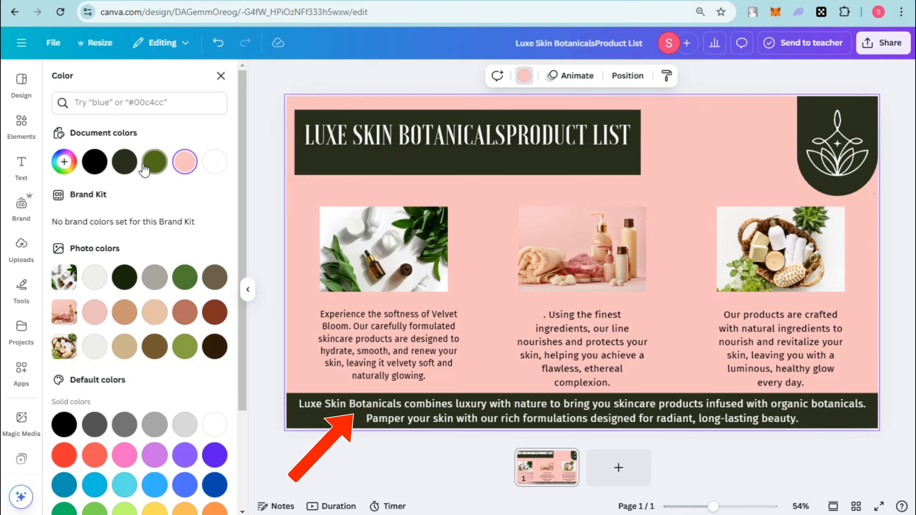
pyautogui.click(124, 162)
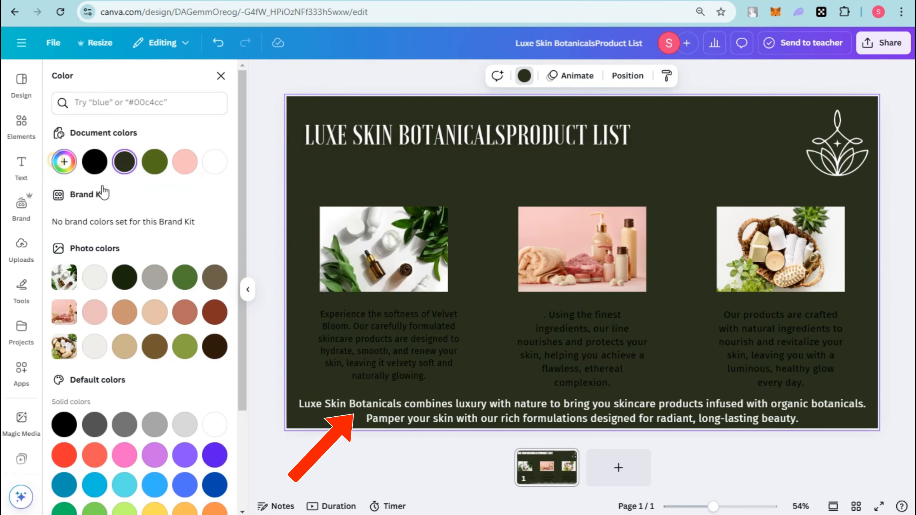
pyautogui.click(125, 162)
pyautogui.moveTo(132, 266); pyautogui.dragTo(82, 250)
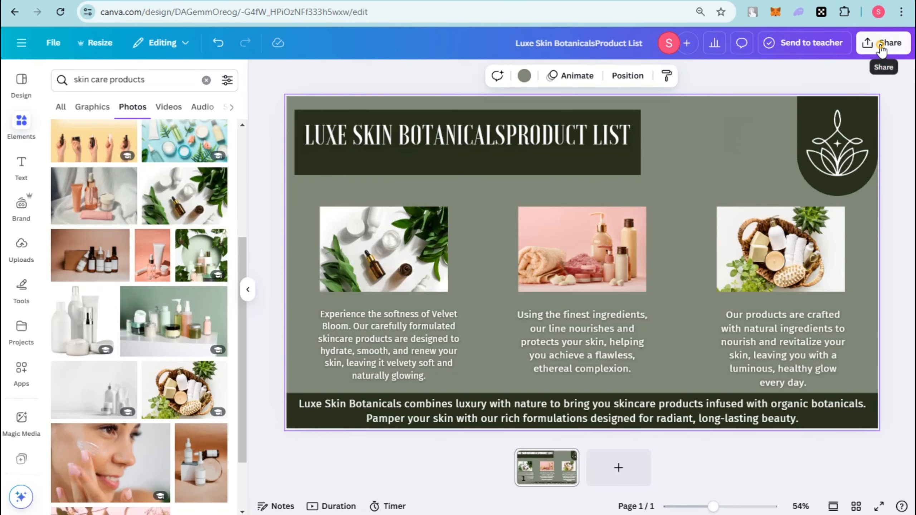
pyautogui.click(881, 50)
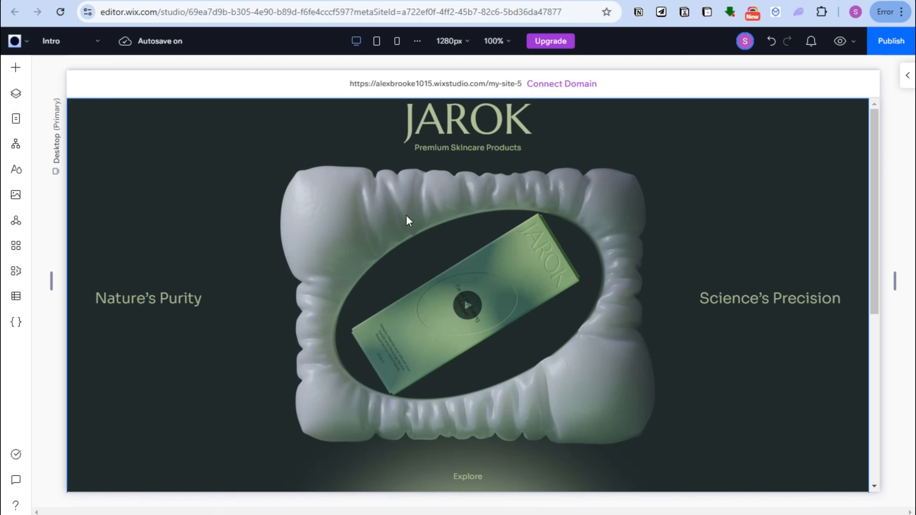
# Switch to the Wix Studio editor and add an Embed Code element to the blank section below the hero.
pyautogui.scroll(-8, 503, 431)
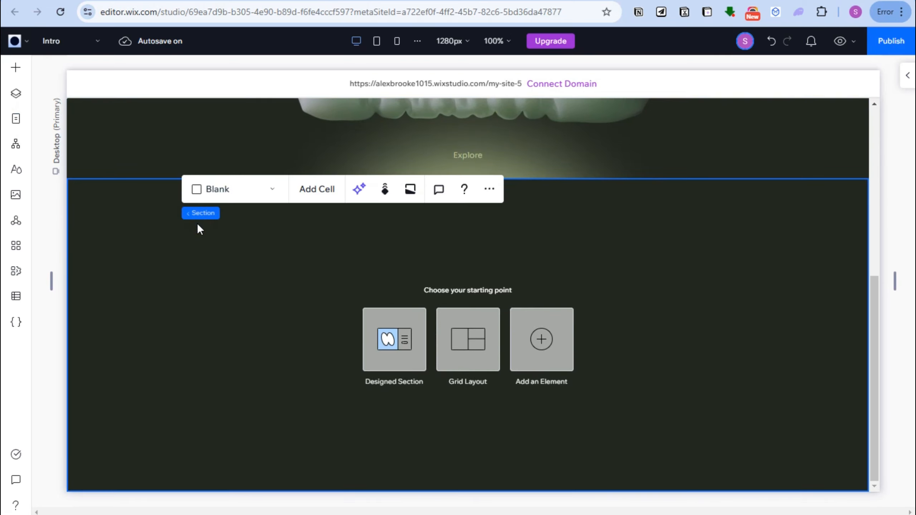
pyautogui.click(14, 72)
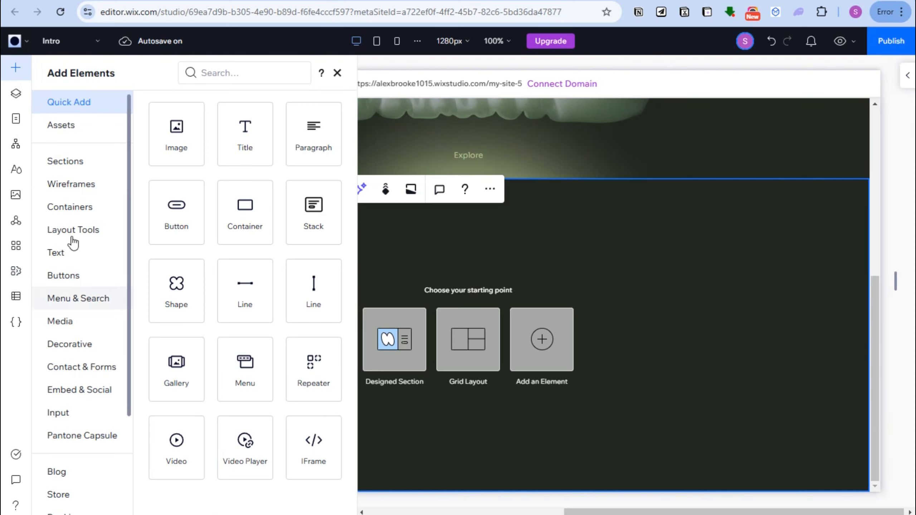
pyautogui.scroll(-3, 70, 153)
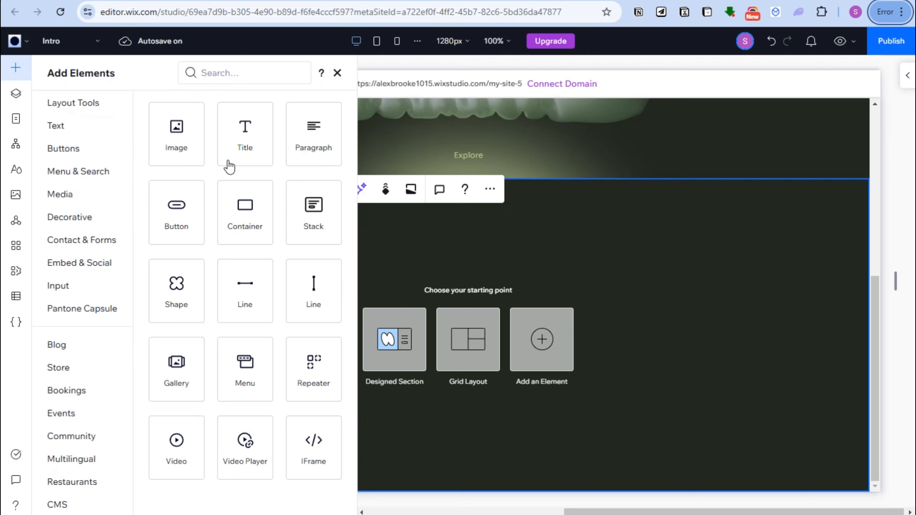
pyautogui.click(94, 262)
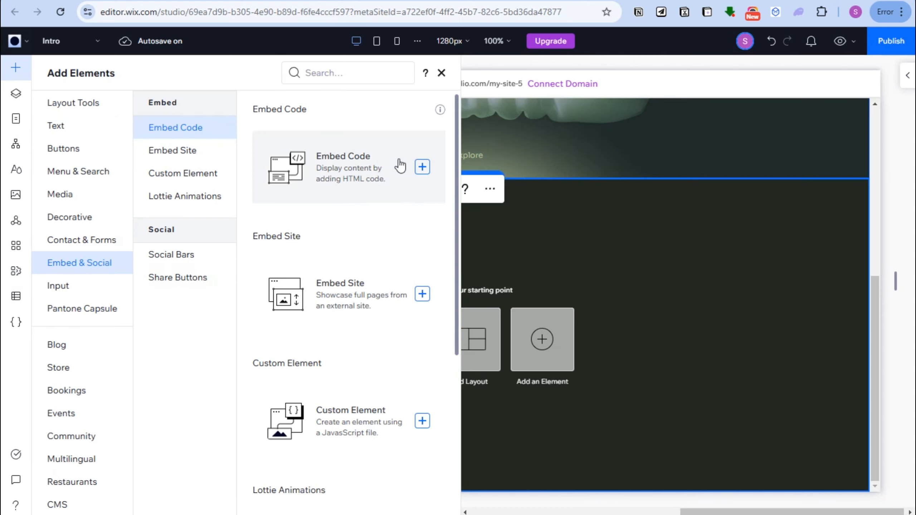
pyautogui.moveTo(421, 178); pyautogui.dragTo(373, 173)
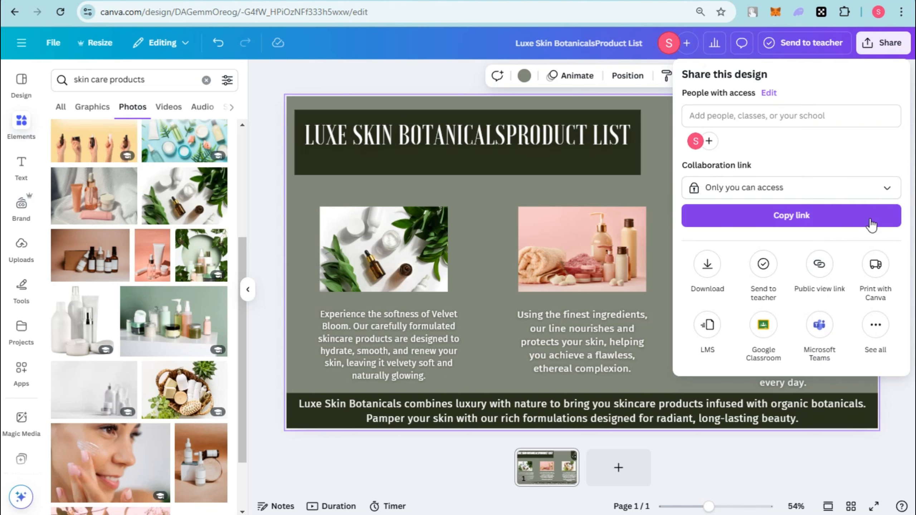
# Switch back to Canva, create an embed for the product list design and copy its smart embed link.
pyautogui.click(880, 338)
pyautogui.click(764, 286)
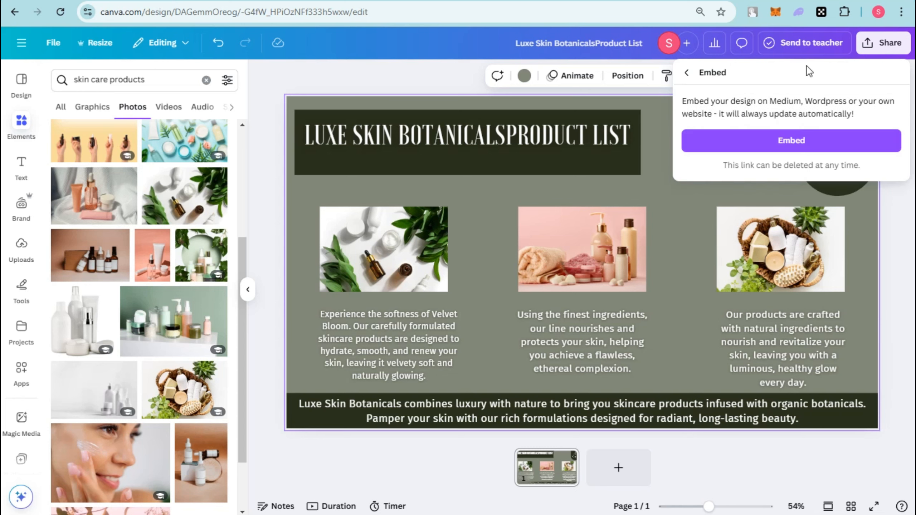
pyautogui.click(788, 140)
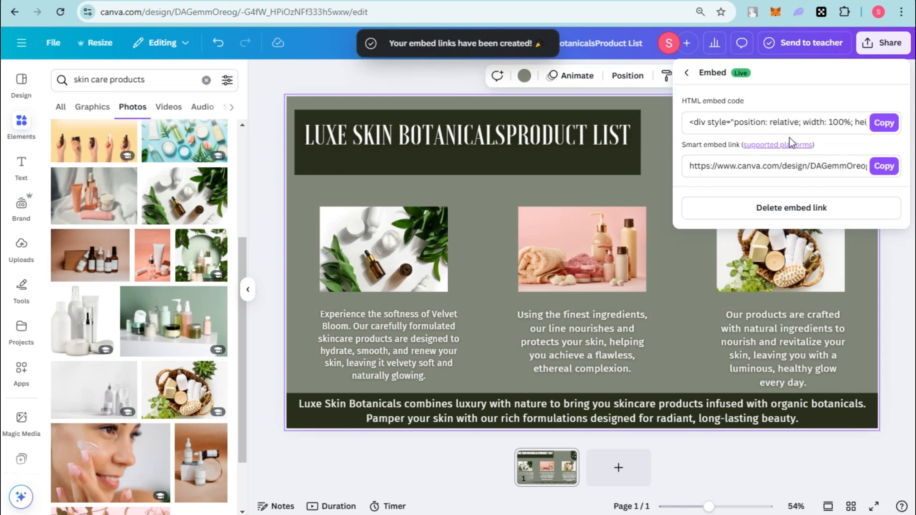
pyautogui.click(884, 167)
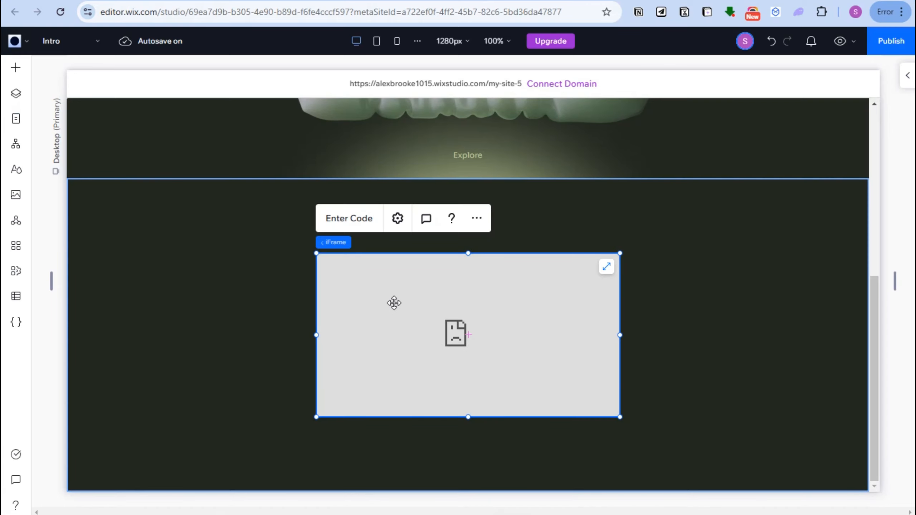
# In Wix Studio, paste the copied Canva embed into the iframe's code and apply it.
pyautogui.click(348, 216)
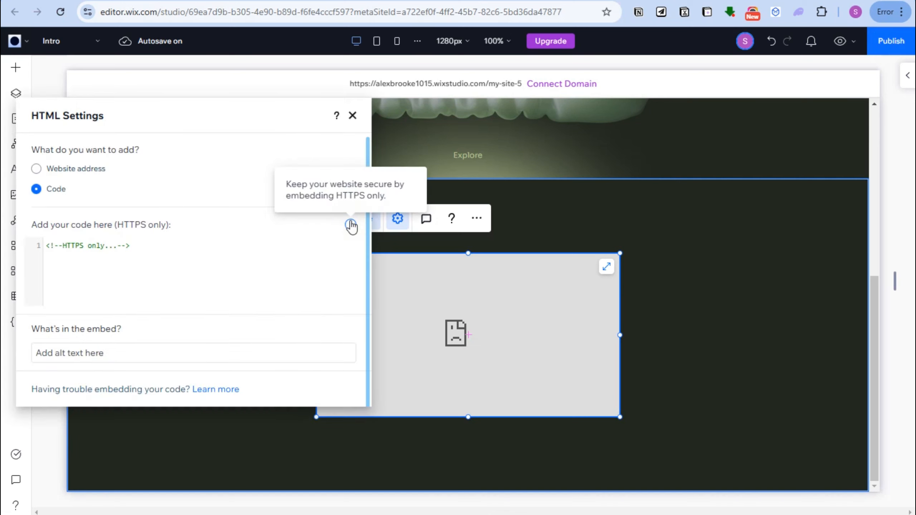
pyautogui.click(151, 248)
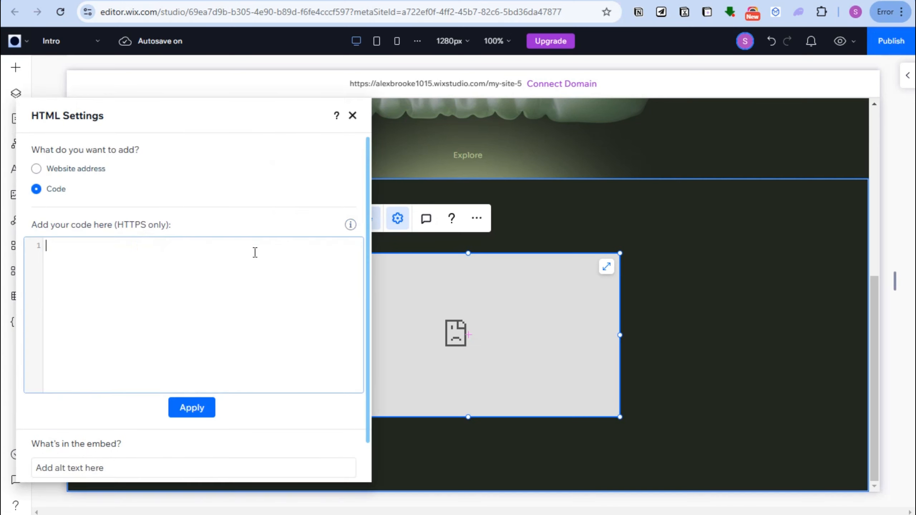
pyautogui.hotkey('ctrl', 'v')
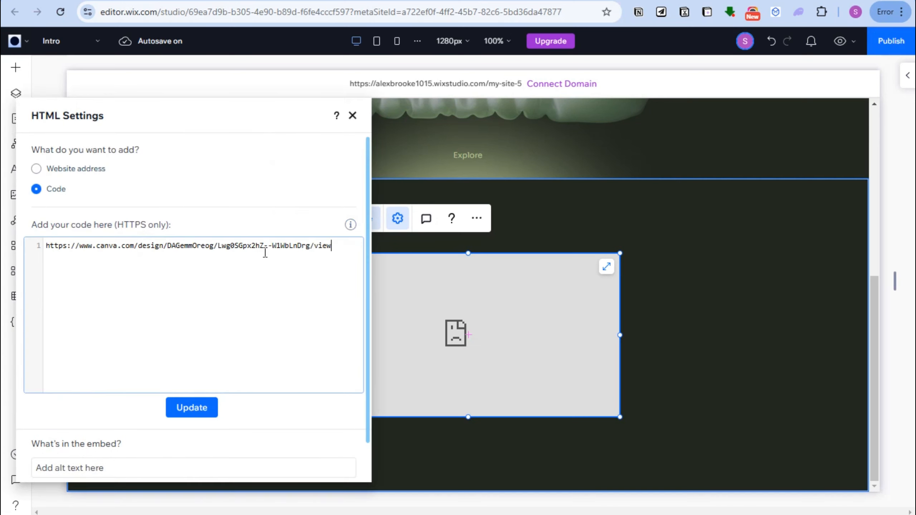
pyautogui.click(211, 416)
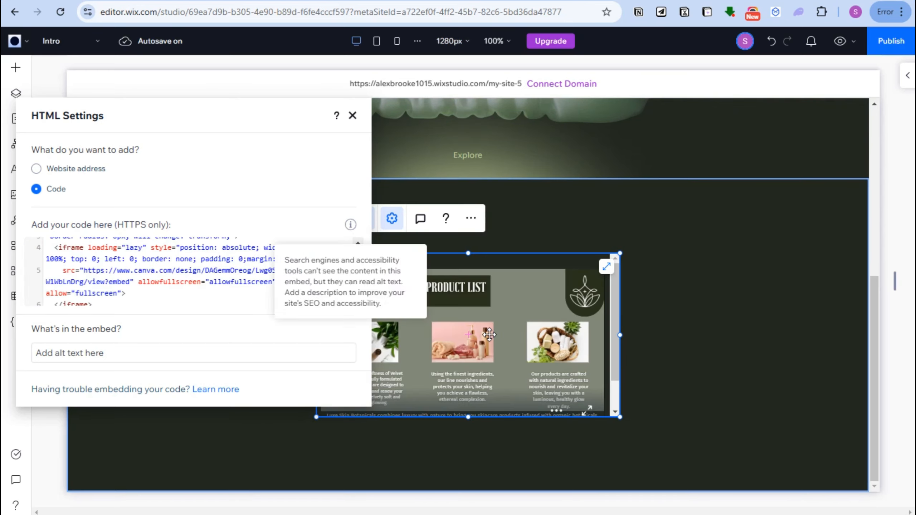
# Close the HTML settings, enlarge the embedded product list frame and move it toward the right side of its section.
pyautogui.click(490, 335)
pyautogui.moveTo(317, 418); pyautogui.dragTo(250, 451)
pyautogui.click(622, 252)
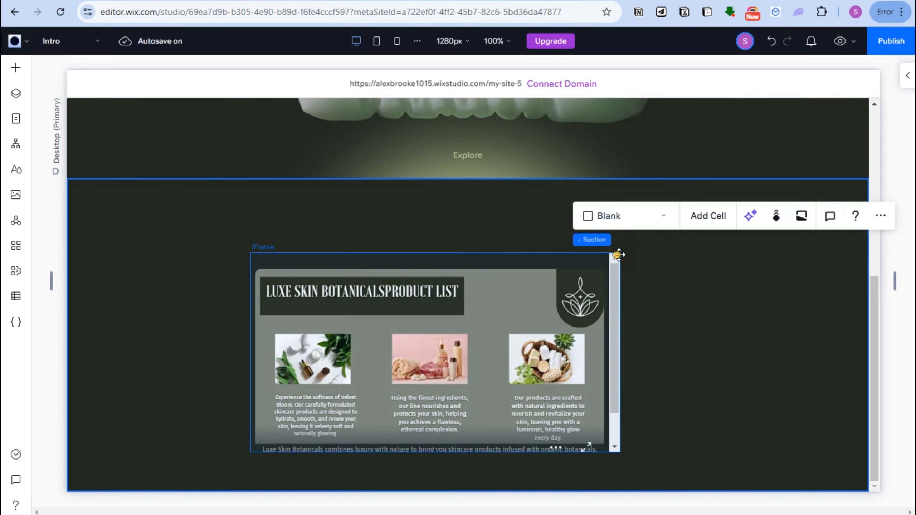
pyautogui.moveTo(618, 255); pyautogui.dragTo(733, 340)
pyautogui.moveTo(738, 260); pyautogui.dragTo(738, 257)
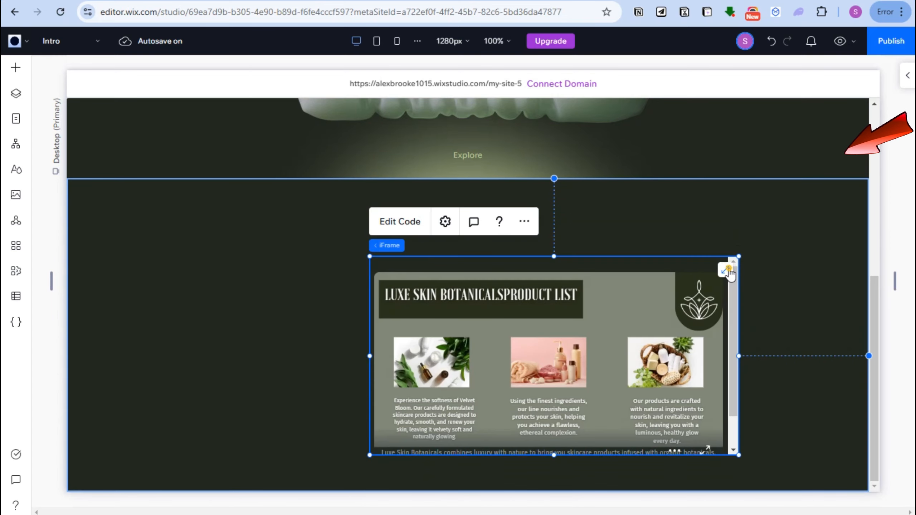
# Try stretching the embedded product list across the whole section, inspect its fit, and revert it to an unstretched frame.
pyautogui.click(739, 254)
pyautogui.moveTo(620, 334); pyautogui.dragTo(614, 302)
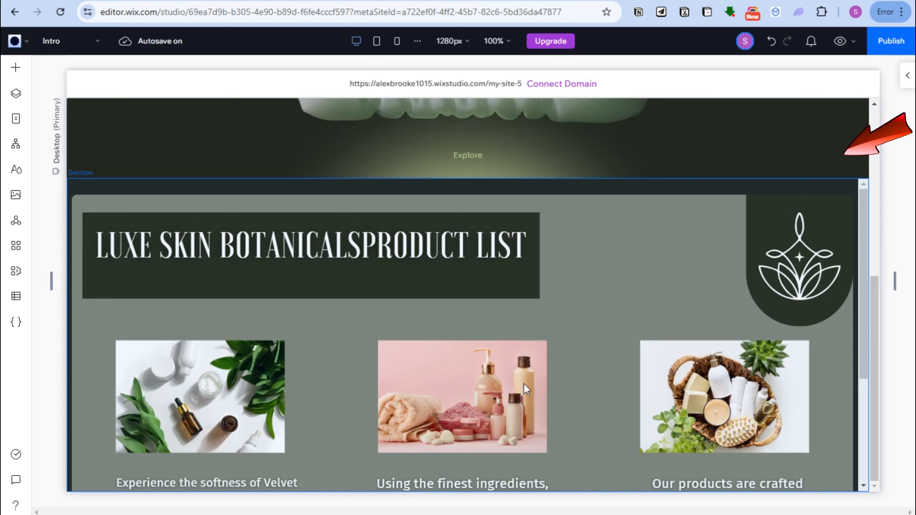
pyautogui.click(862, 350)
pyautogui.moveTo(864, 375); pyautogui.dragTo(865, 422)
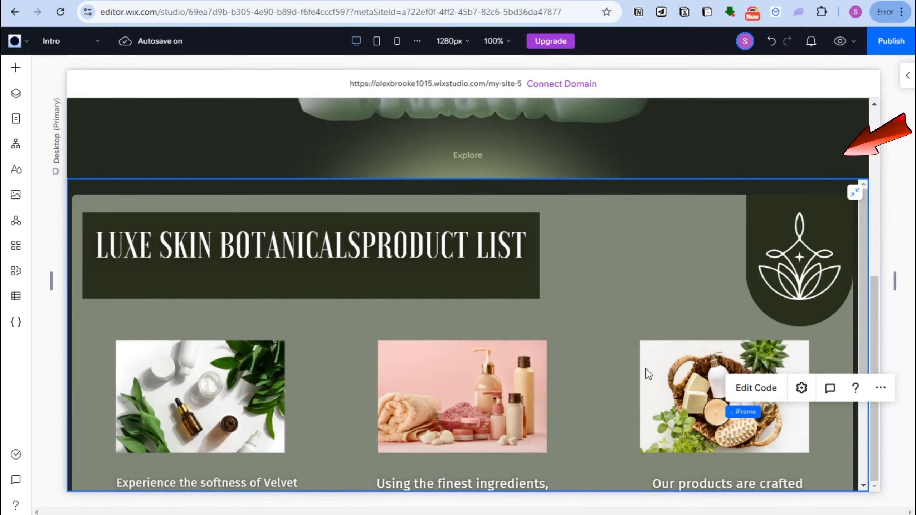
pyautogui.click(617, 361)
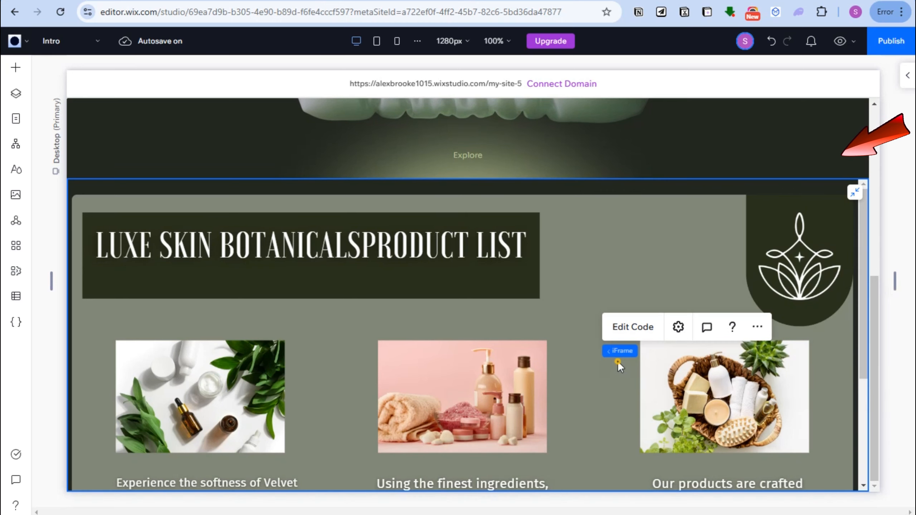
pyautogui.click(634, 325)
pyautogui.click(689, 253)
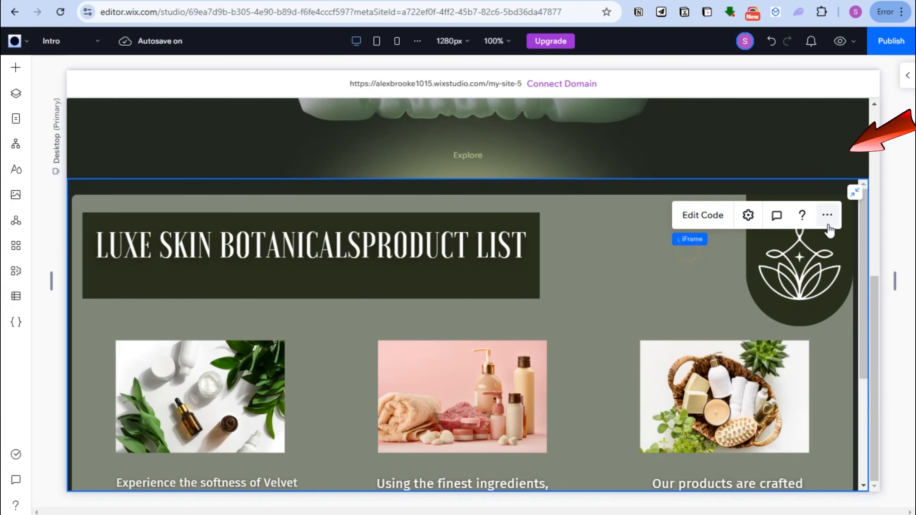
pyautogui.click(855, 192)
# Enlarge the iframe, align it with the section's upper edge, and narrow it slightly from its right edge.
pyautogui.moveTo(471, 444); pyautogui.dragTo(468, 492)
pyautogui.moveTo(547, 326); pyautogui.dragTo(557, 290)
pyautogui.moveTo(477, 455); pyautogui.dragTo(478, 487)
pyautogui.moveTo(506, 395); pyautogui.dragTo(500, 421)
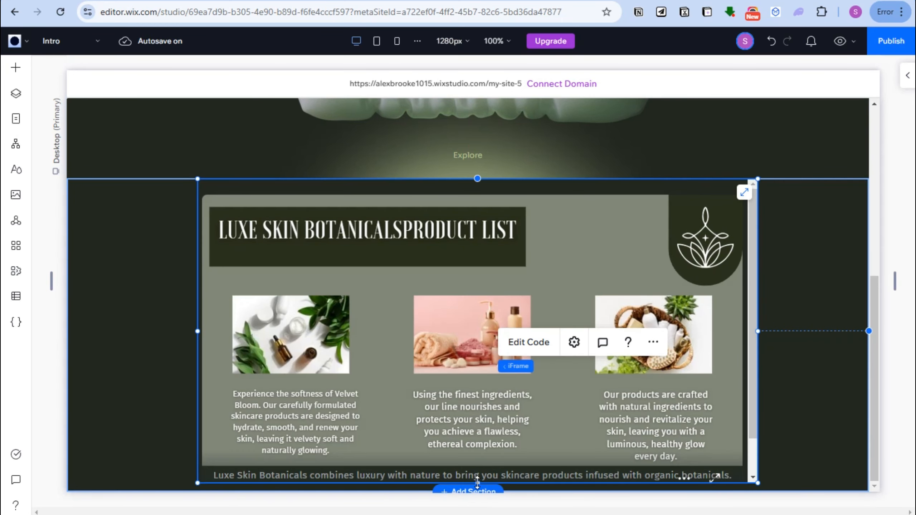
pyautogui.moveTo(573, 284); pyautogui.dragTo(578, 285)
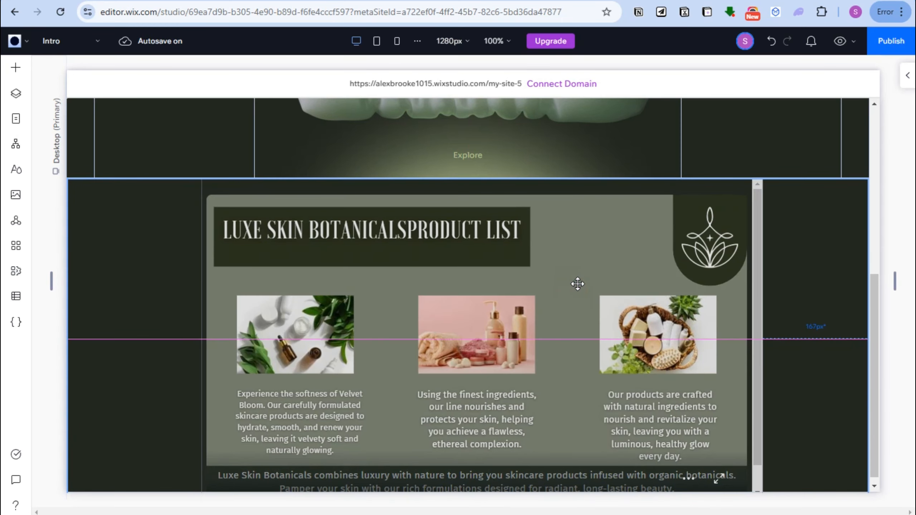
pyautogui.moveTo(762, 338)
pyautogui.mouseDown()
pyautogui.moveTo(815, 336)
pyautogui.moveTo(691, 333)
pyautogui.moveTo(746, 339)
pyautogui.mouseUp()
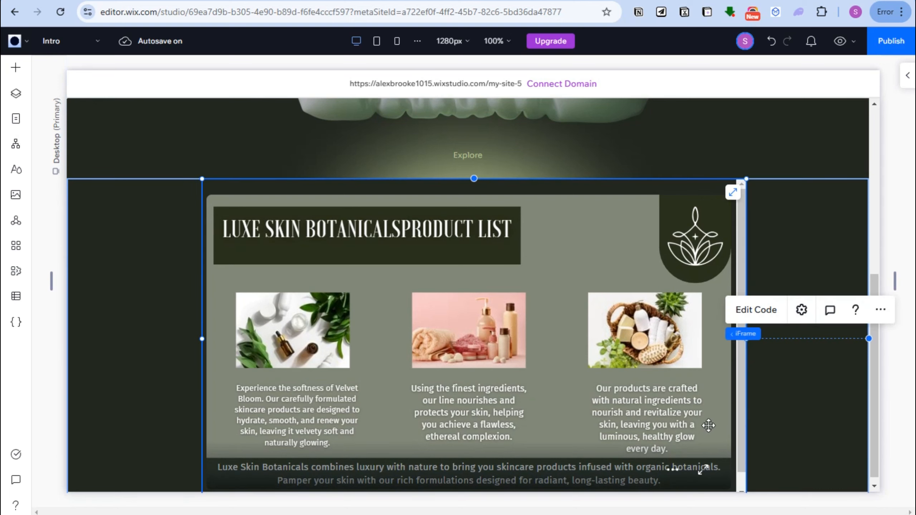
pyautogui.click(703, 471)
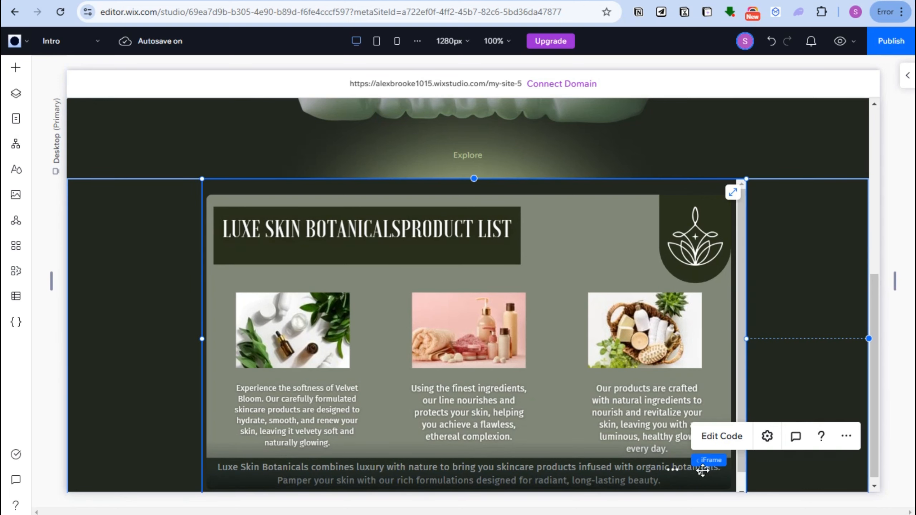
pyautogui.click(804, 252)
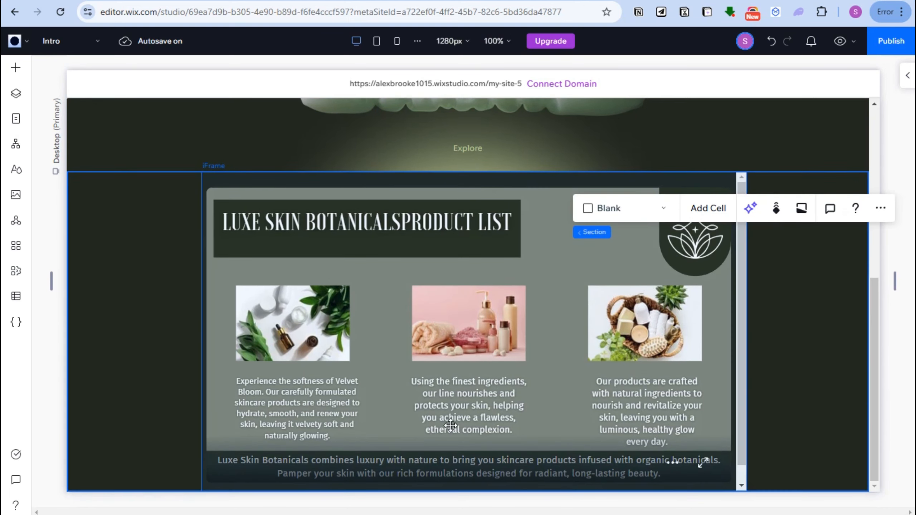
pyautogui.click(236, 297)
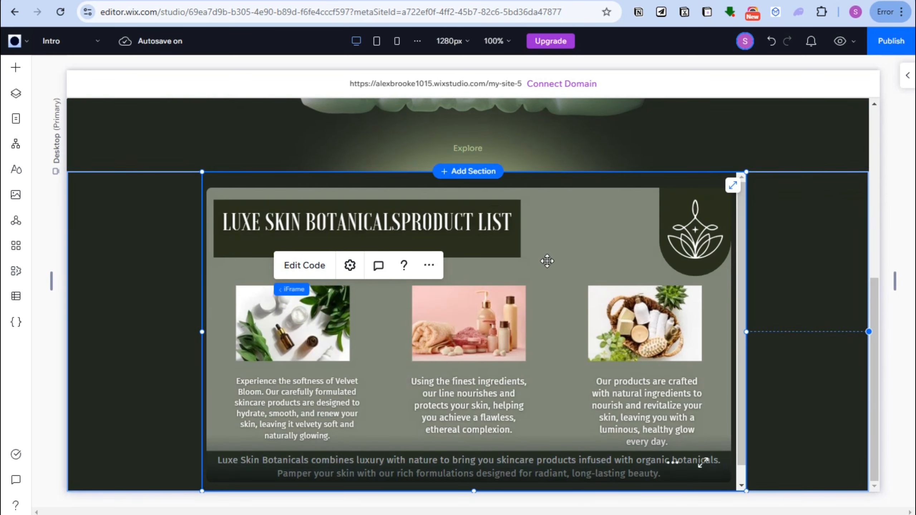
pyautogui.click(858, 238)
pyautogui.click(792, 269)
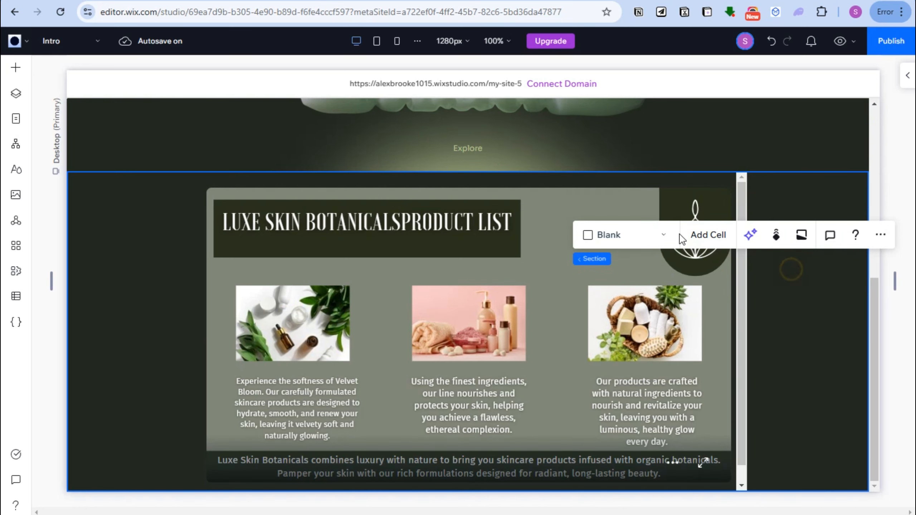
# Centre the embedded product list horizontally in the section and widen its frame to span the full section width.
pyautogui.click(289, 297)
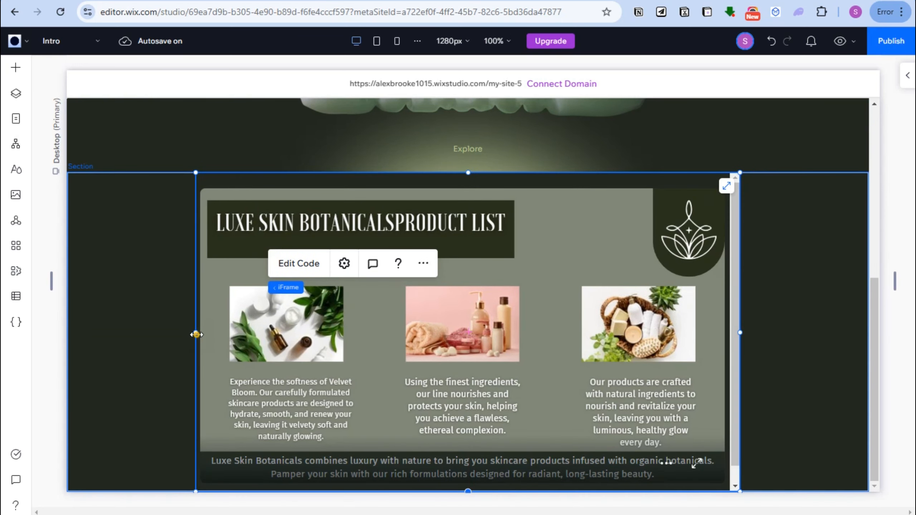
pyautogui.moveTo(196, 334); pyautogui.dragTo(73, 332)
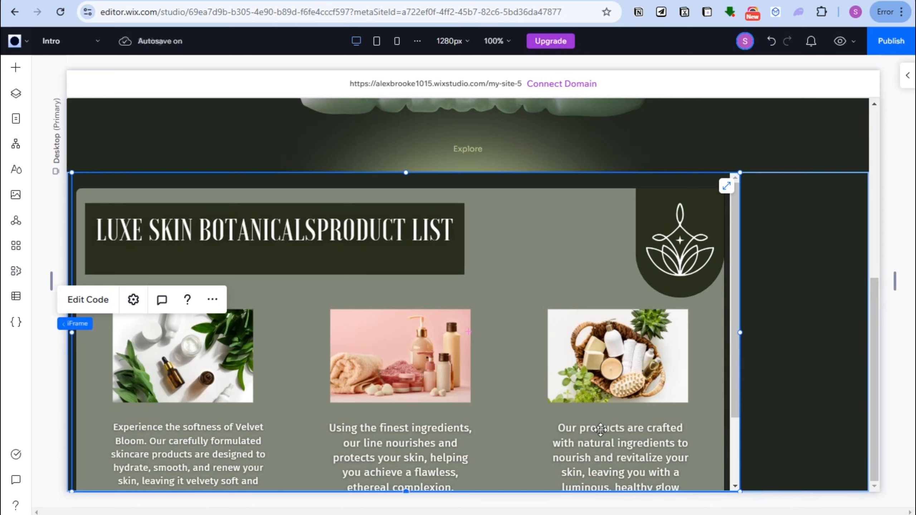
pyautogui.click(897, 286)
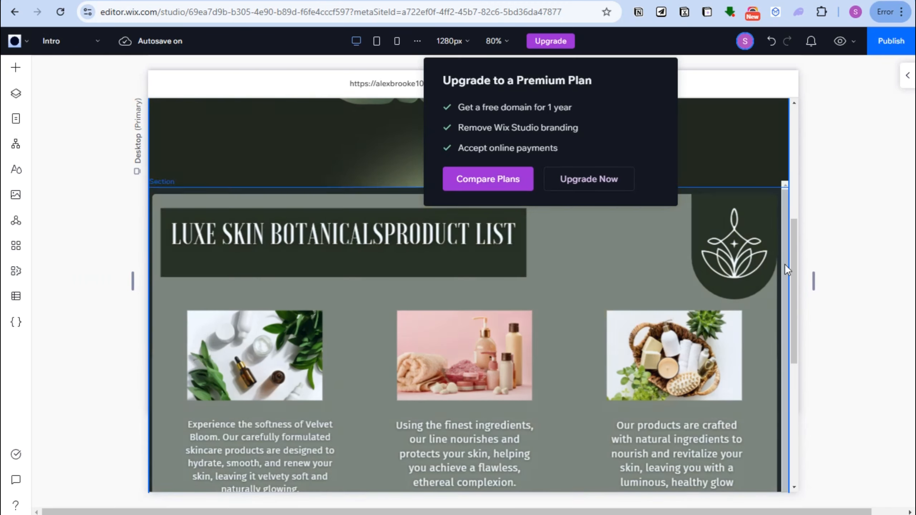
pyautogui.scroll(-4, 785, 268)
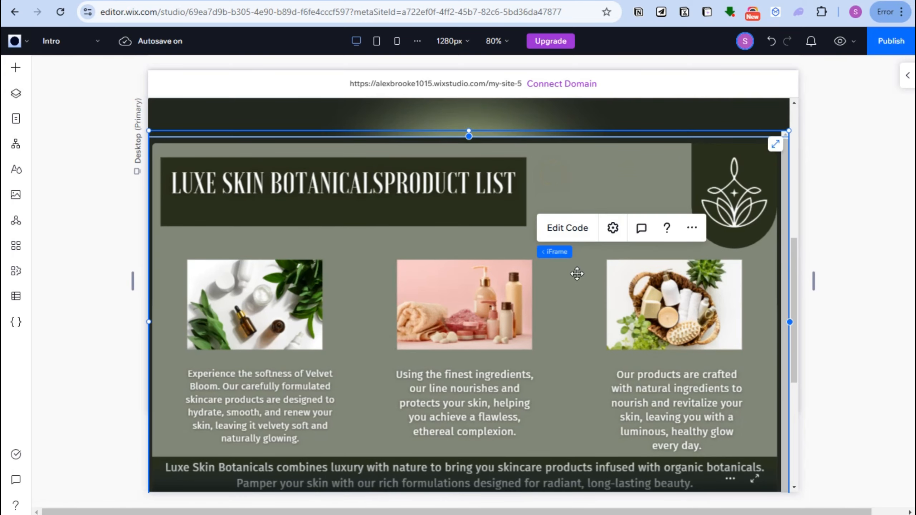
pyautogui.scroll(-5, 291, 246)
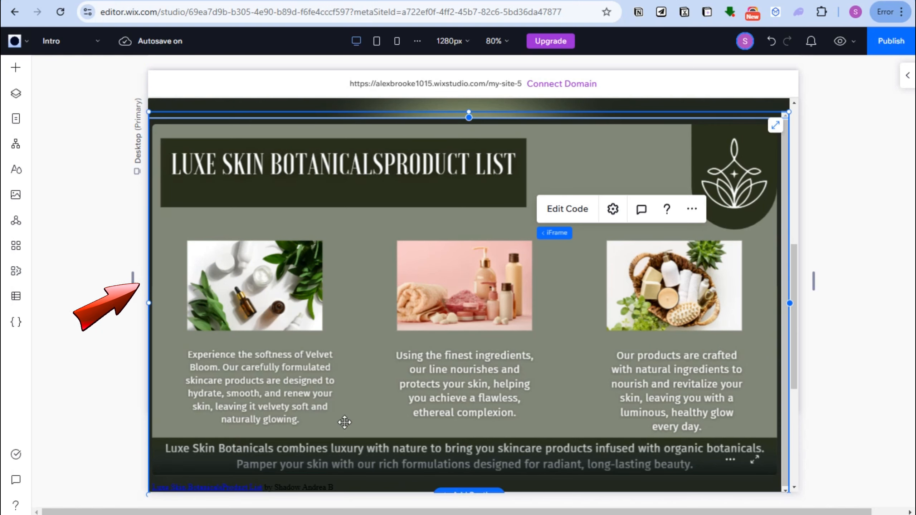
# Paste the Canva embed code into the product list iframe's HTML settings, check it through to the end, and update the embed.
pyautogui.click(567, 208)
pyautogui.hotkey('ctrl', 'v')
pyautogui.scroll(-2, 172, 379)
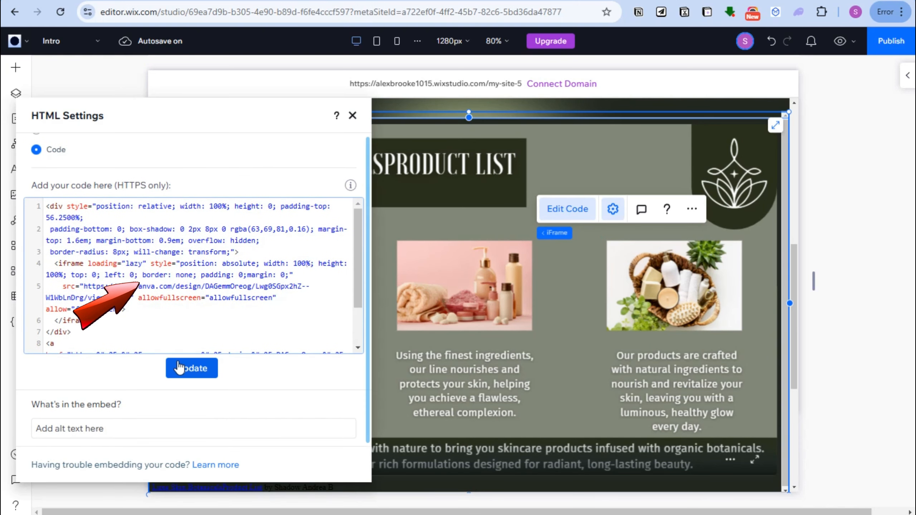
pyautogui.scroll(-2, 208, 294)
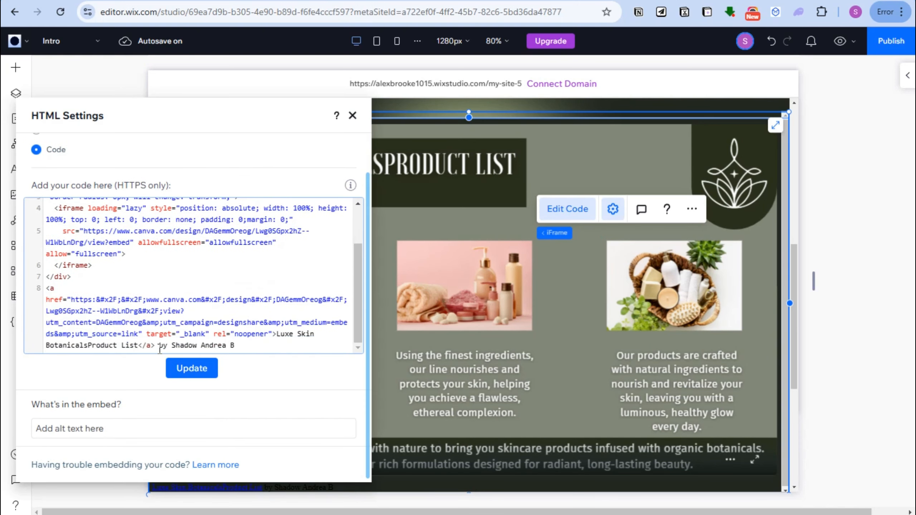
pyautogui.click(213, 378)
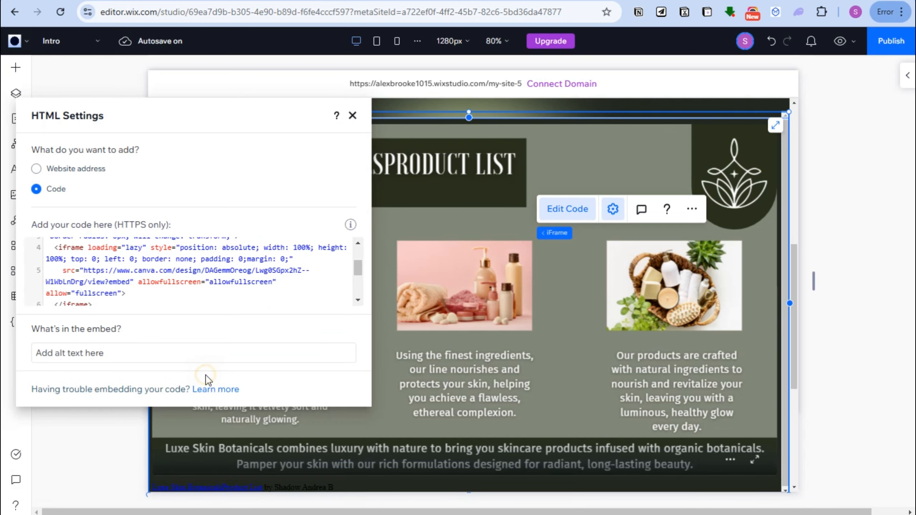
# Close the HTML settings and select the empty section below the embedded product list.
pyautogui.click(443, 412)
pyautogui.scroll(-4, 443, 411)
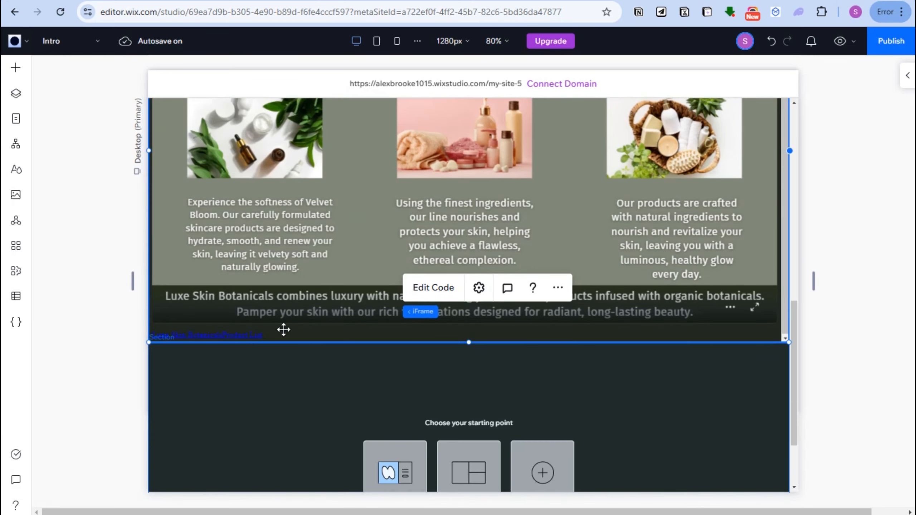
pyautogui.scroll(-8, 474, 297)
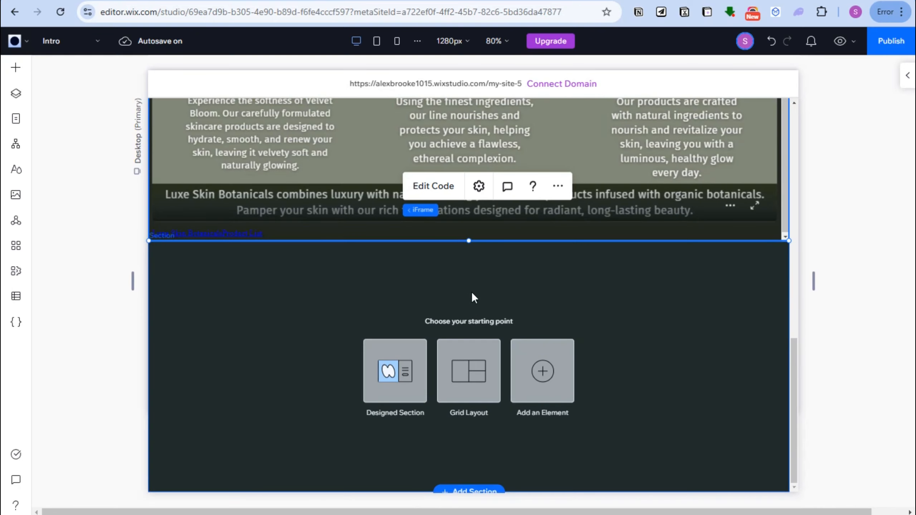
pyautogui.click(462, 280)
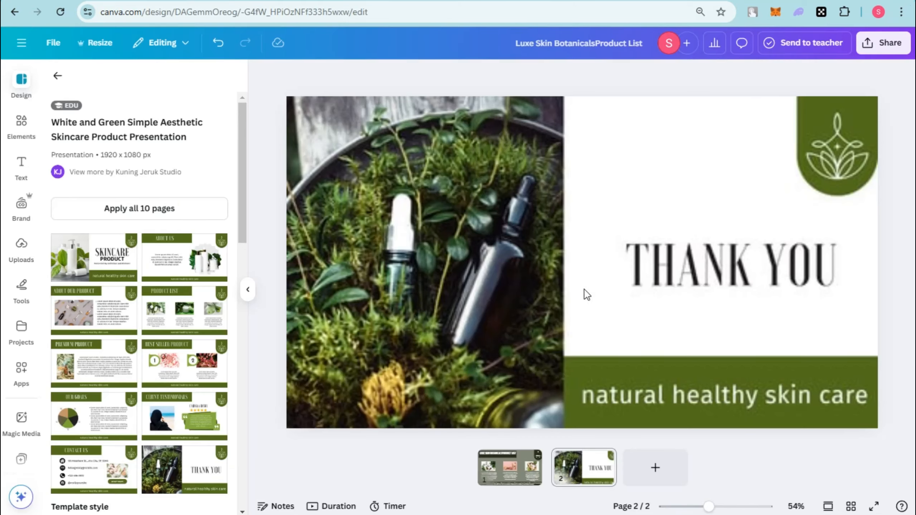
# Switch to the Canva product list design, select the Thank You page's background and show the photo elements.
pyautogui.click(597, 246)
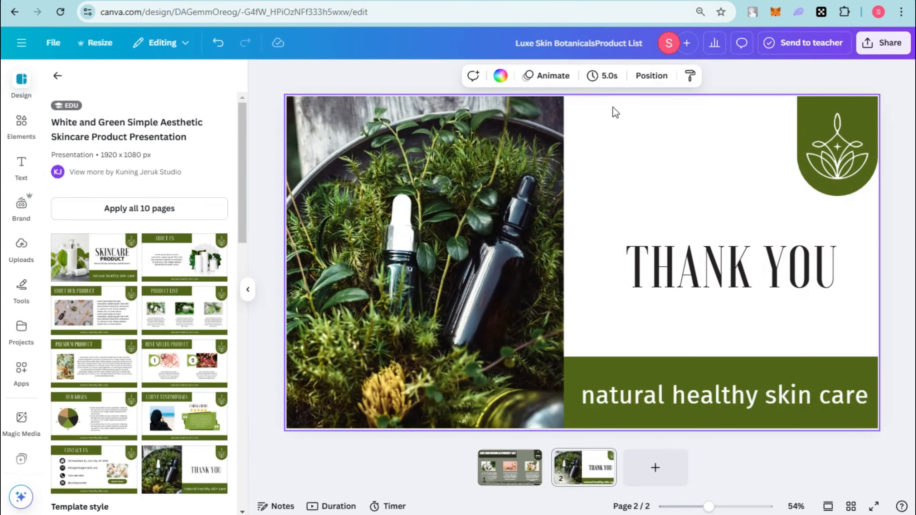
pyautogui.click(658, 179)
pyautogui.click(12, 134)
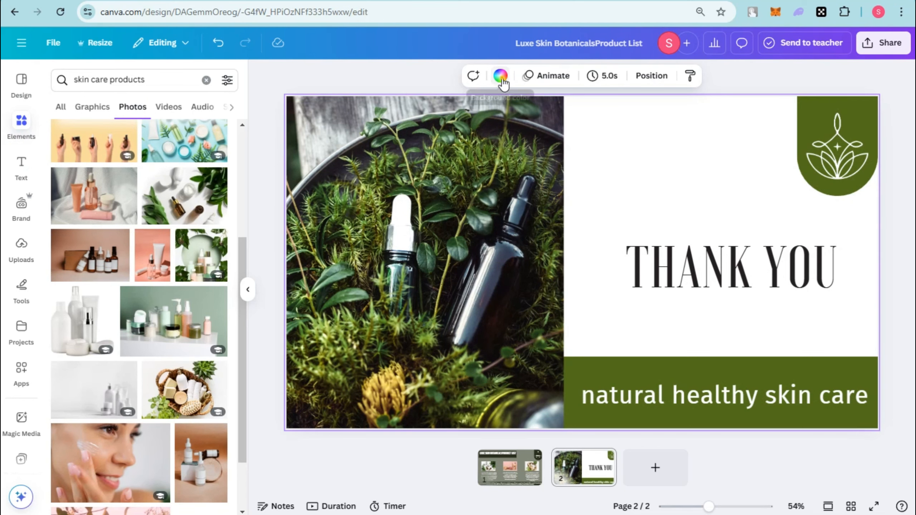
# Try a near-black document colour as the Thank You page's background, and undo it.
pyautogui.click(500, 75)
pyautogui.click(125, 161)
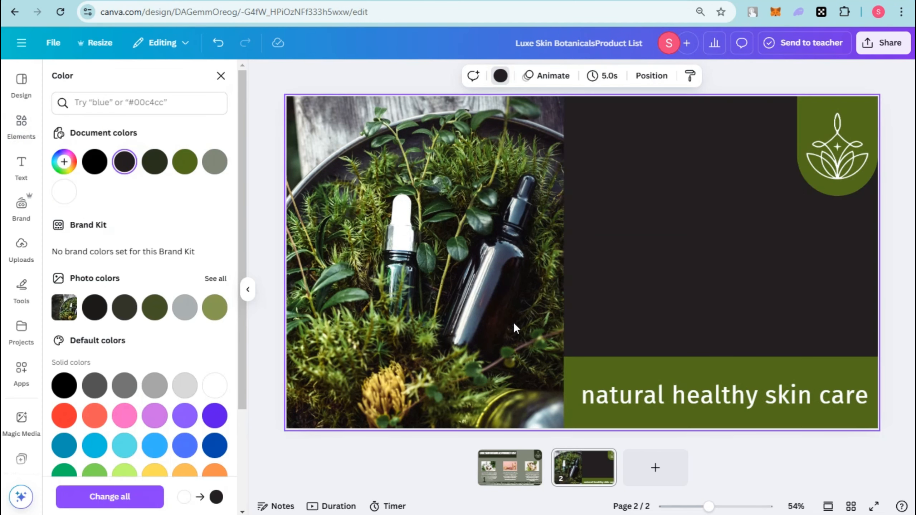
pyautogui.hotkey('ctrl', 'z')
# Select the whole "THANK YOU" heading and recolour its text white.
pyautogui.click(687, 278)
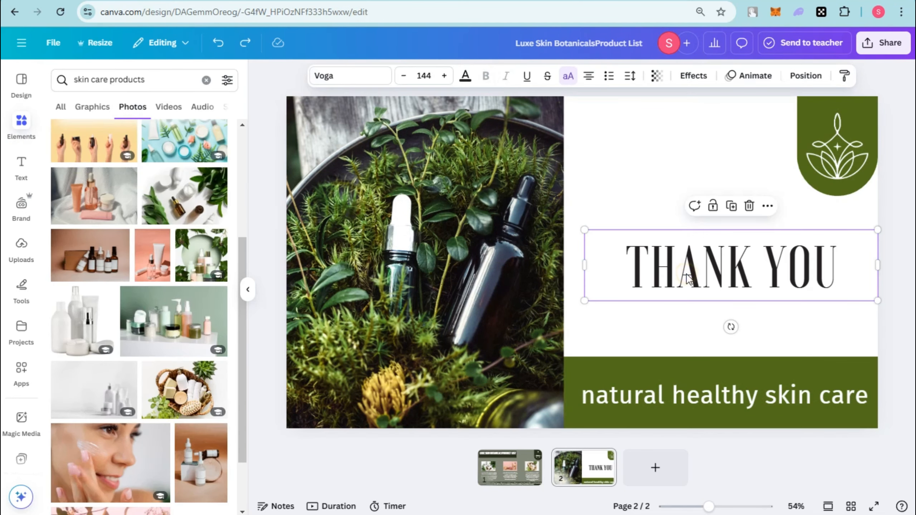
pyautogui.click(634, 256)
pyautogui.moveTo(616, 262); pyautogui.dragTo(867, 268)
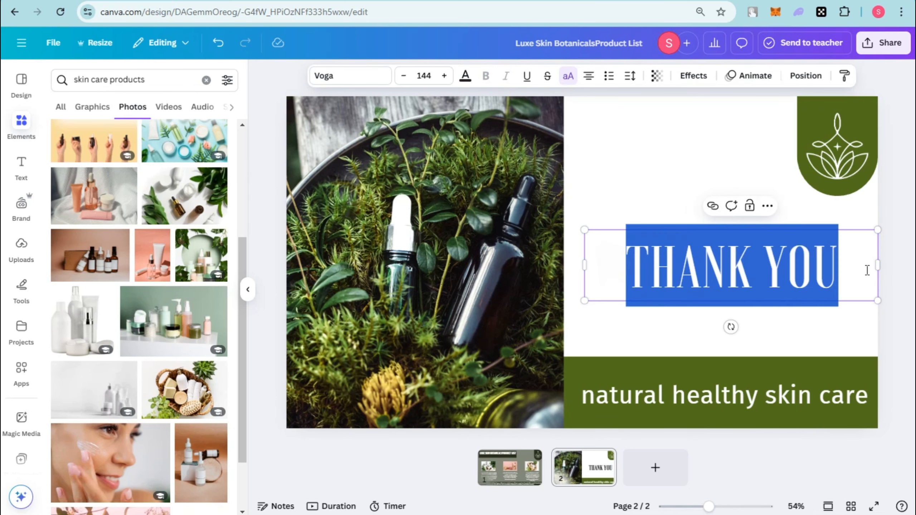
pyautogui.click(465, 75)
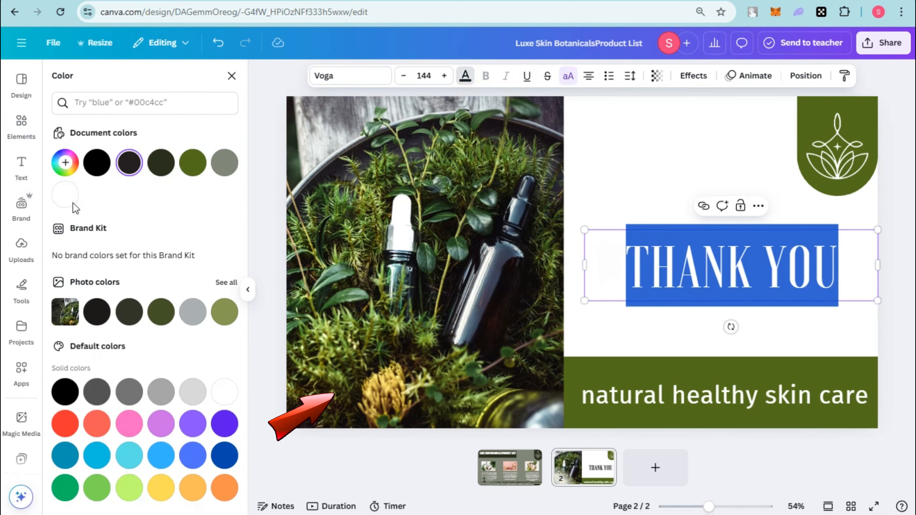
pyautogui.click(65, 195)
# Fill the Thank You page's background with the dark olive green document colour.
pyautogui.click(623, 196)
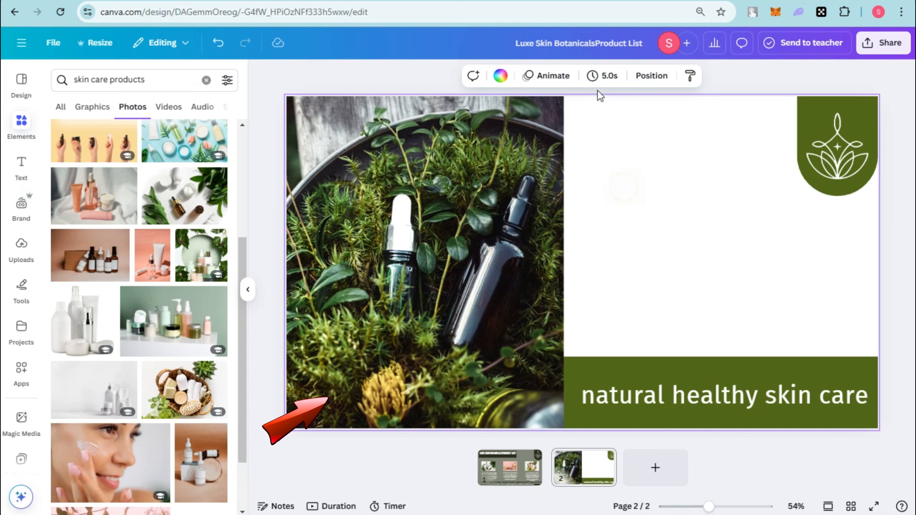
pyautogui.click(500, 76)
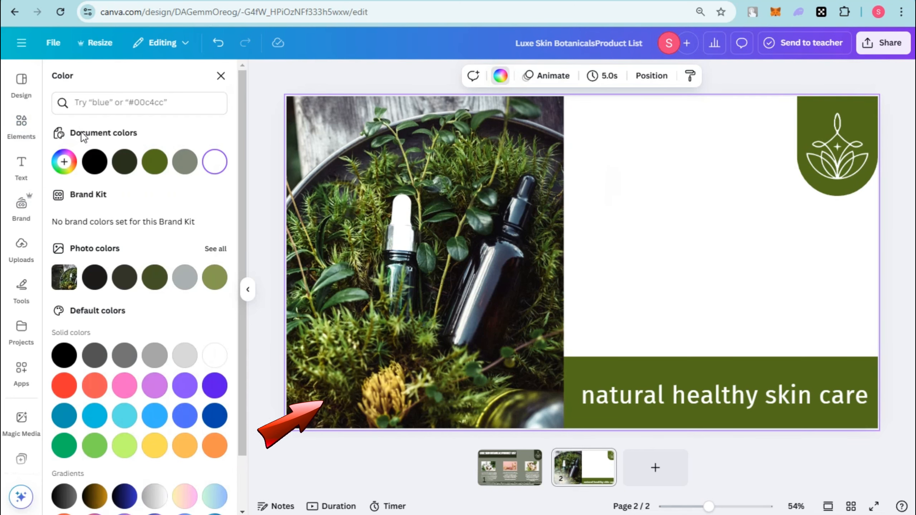
pyautogui.click(124, 161)
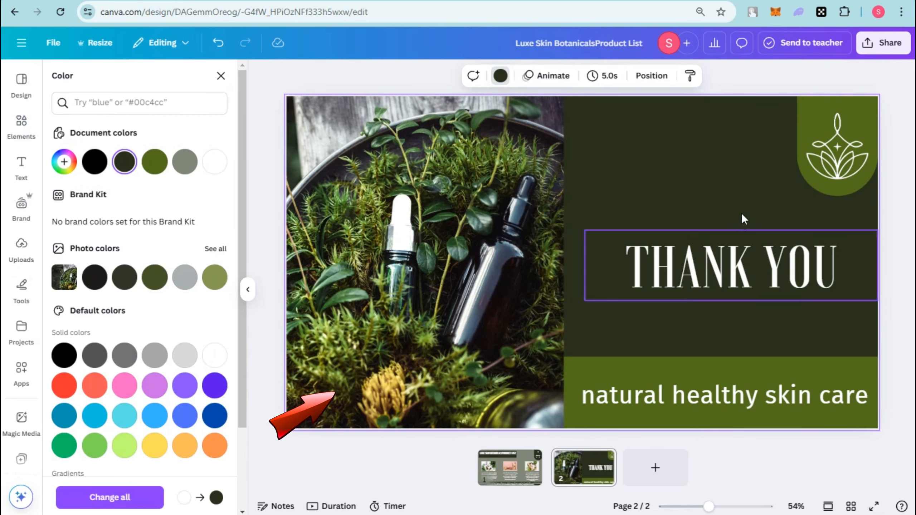
# Replace the mossy bottle photo on the Thank You page with the amber skin care bottles photo from the "skin care products" results.
pyautogui.doubleClick(651, 403)
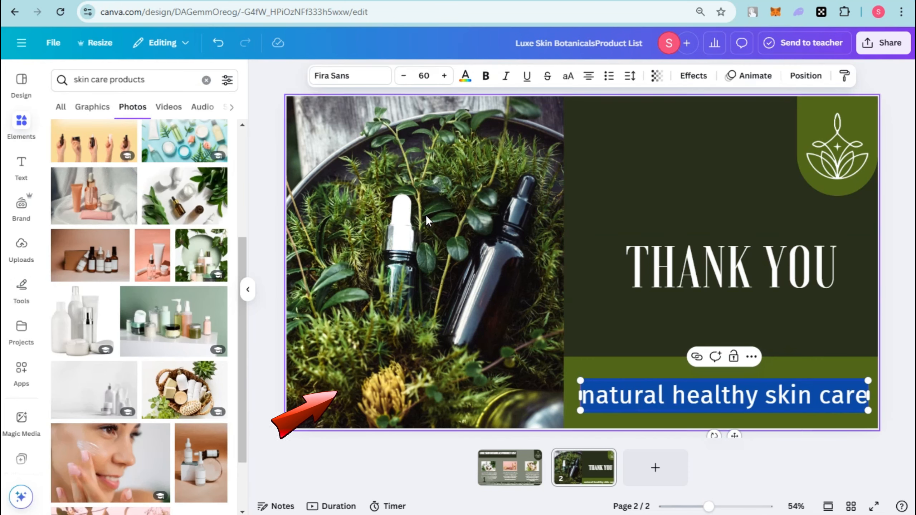
pyautogui.click(432, 306)
pyautogui.scroll(-10, 204, 453)
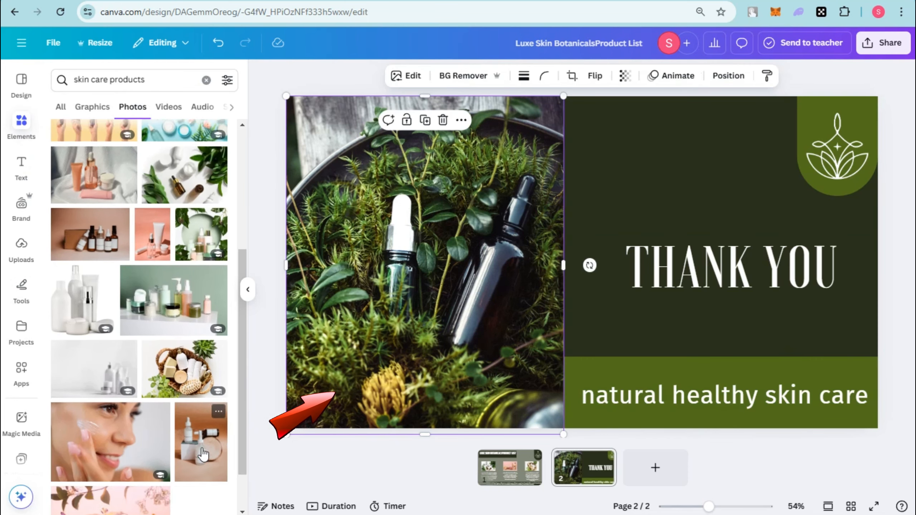
pyautogui.moveTo(91, 384); pyautogui.dragTo(399, 403)
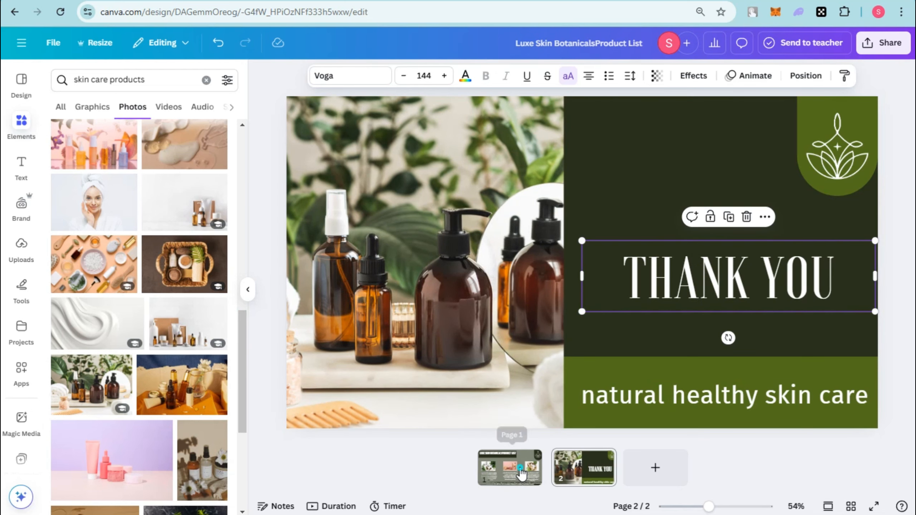
# Open the page options for page 1, the product list.
pyautogui.rightClick(509, 468)
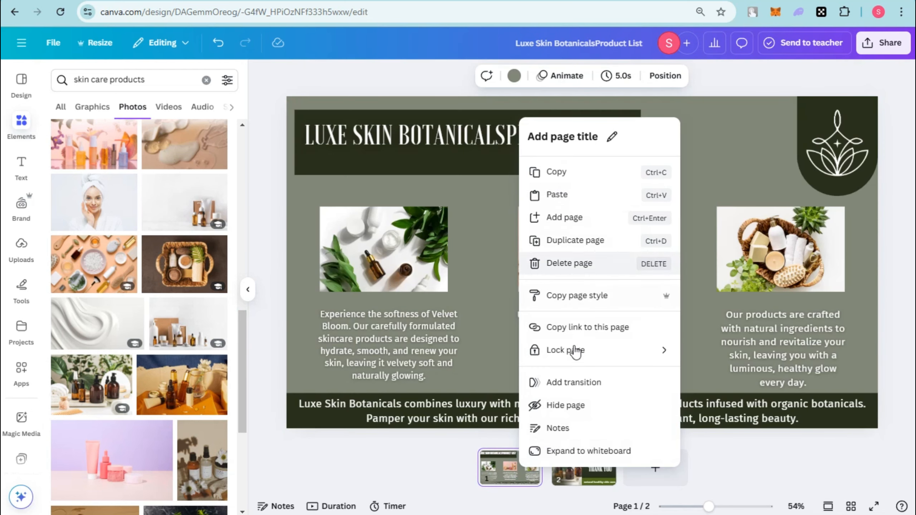